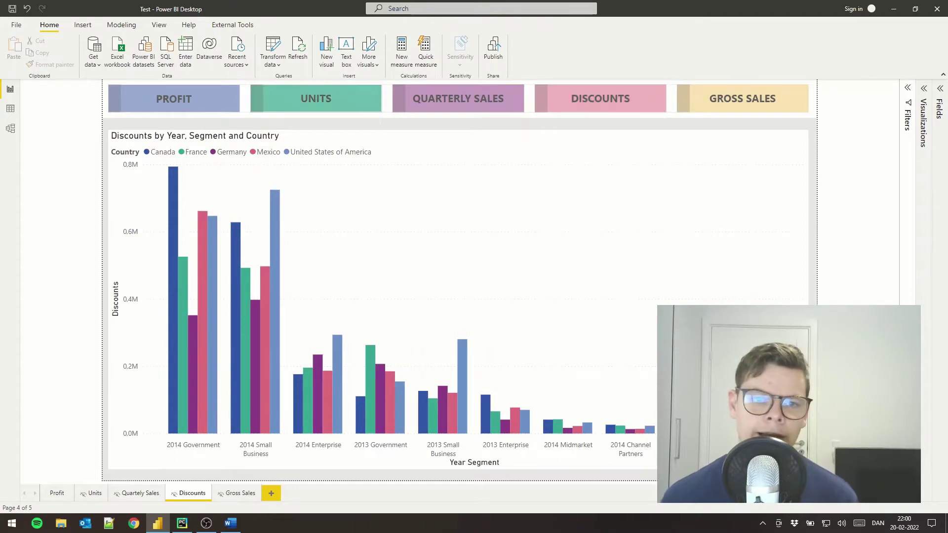
# Follow the UNITS and PROFIT navigation buttons in the finished report to view their pages.
pyautogui.keyDown('ctrl'); pyautogui.click(316, 99); pyautogui.keyUp('ctrl')
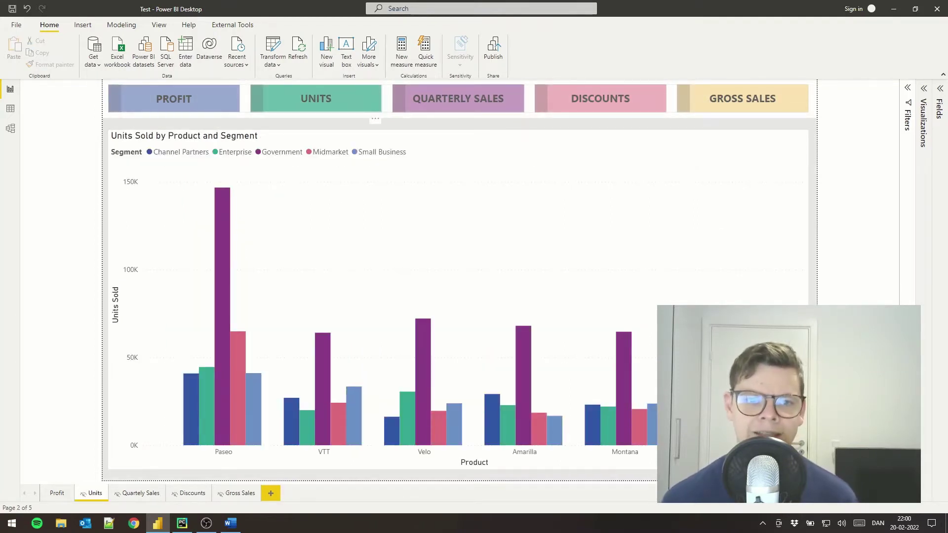
pyautogui.keyDown('ctrl'); pyautogui.click(174, 98); pyautogui.keyUp('ctrl')
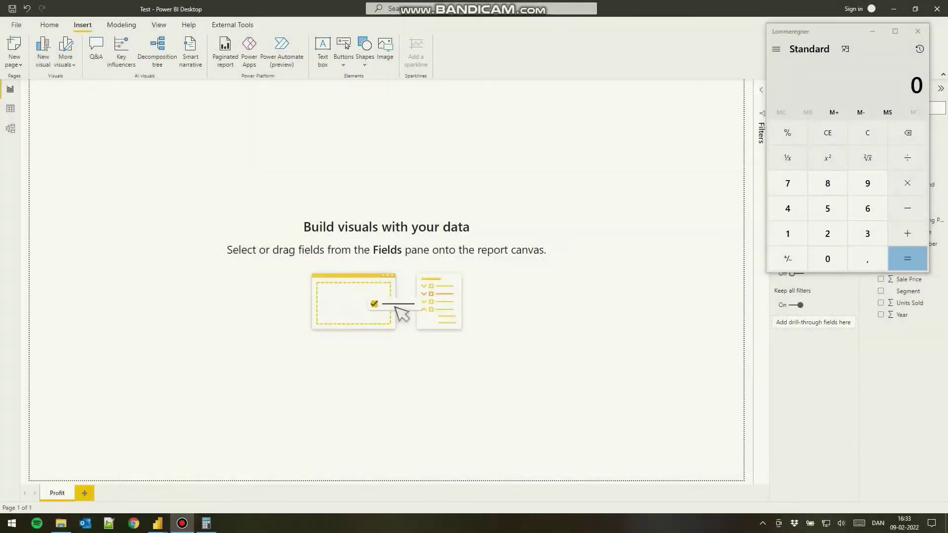
# Switch to the calculator, compute 1280 ÷ 5 − 20 for the button width, and return to the report.
pyautogui.click(806, 52)
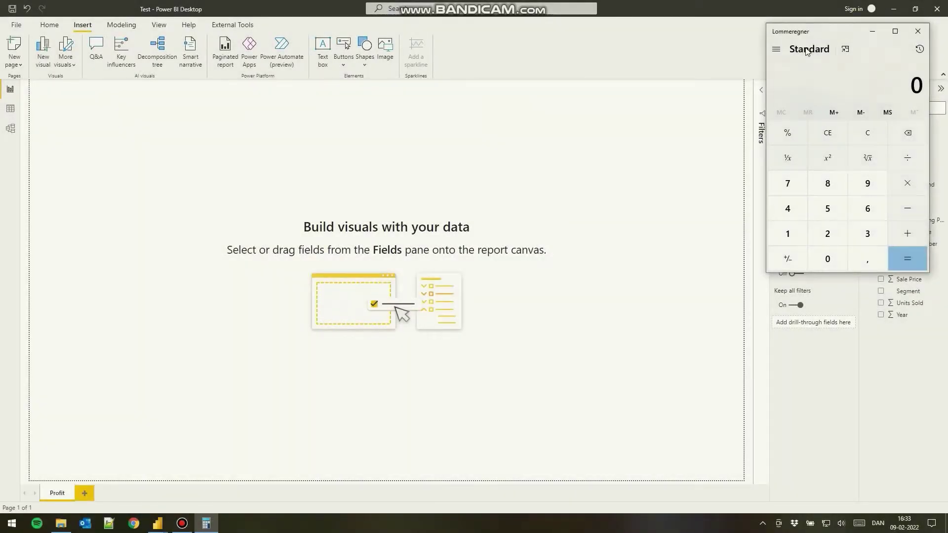
pyautogui.write('1280 ÷ 5')
pyautogui.press('Return')
pyautogui.write('-20')
pyautogui.press('Return')
pyautogui.click(483, 139)
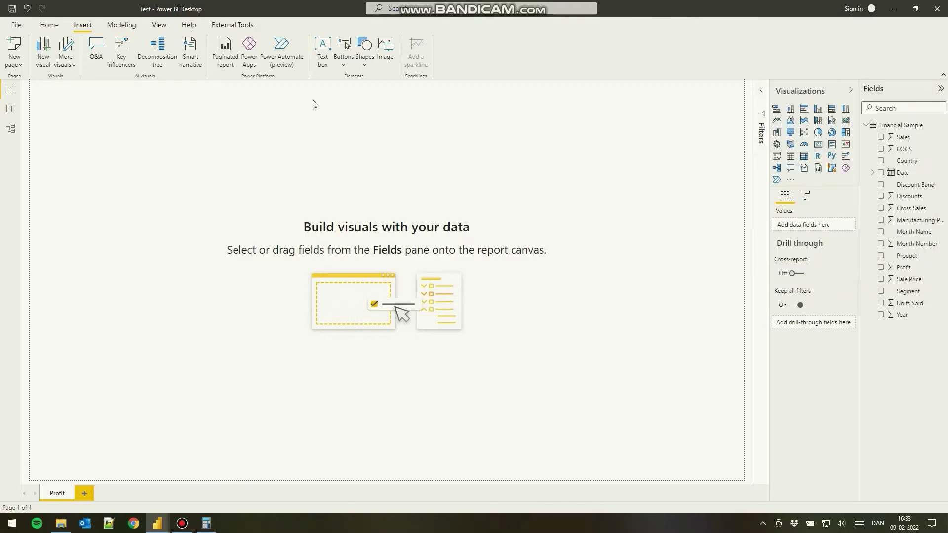
# Insert a blank button at X position 10 and Y position 10 with width 236 and height 50.
pyautogui.click(343, 64)
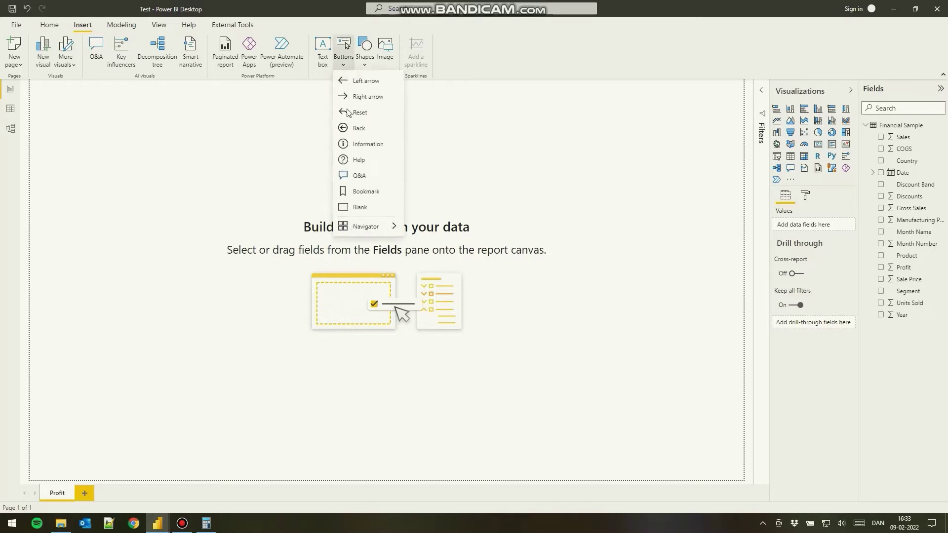
pyautogui.click(368, 213)
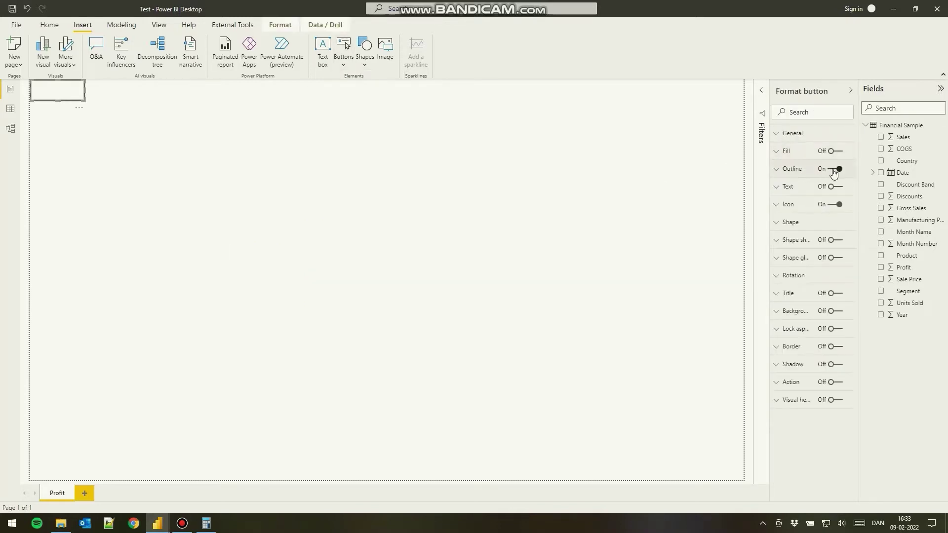
pyautogui.click(792, 133)
pyautogui.click(796, 162)
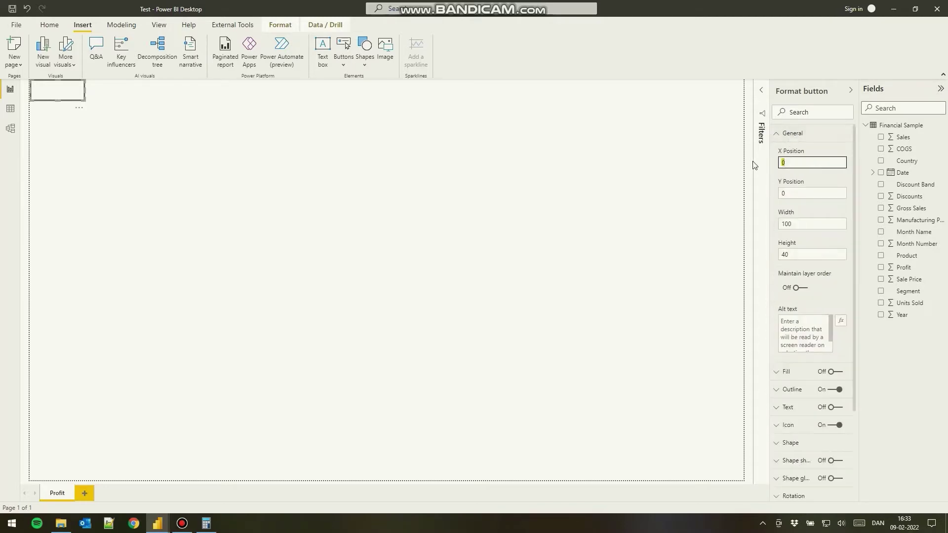
pyautogui.click(796, 198)
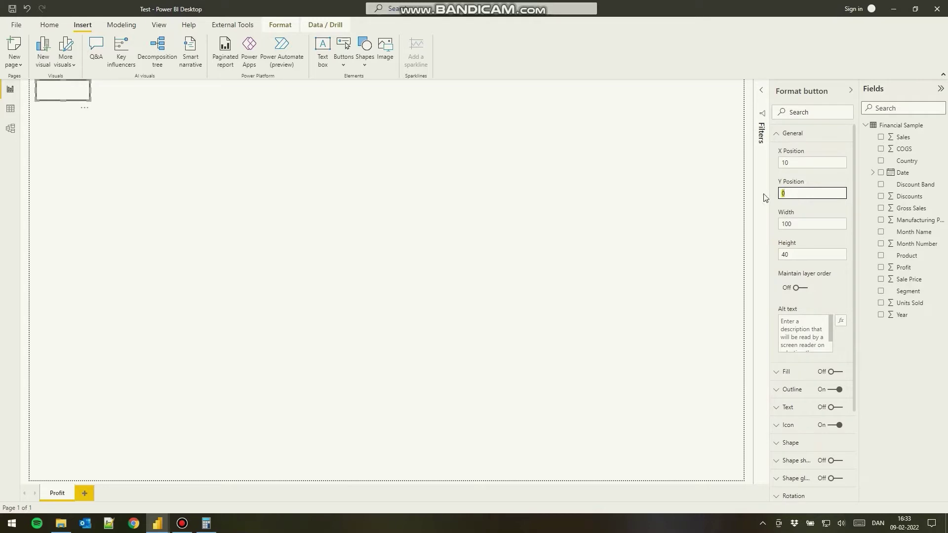
pyautogui.click(807, 228)
pyautogui.write('2')
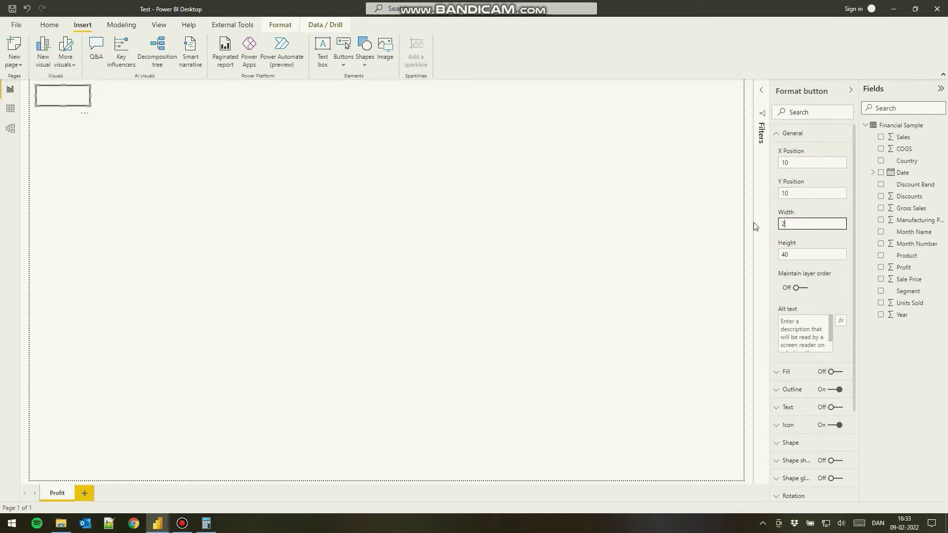
pyautogui.write('36')
pyautogui.press('Tab')
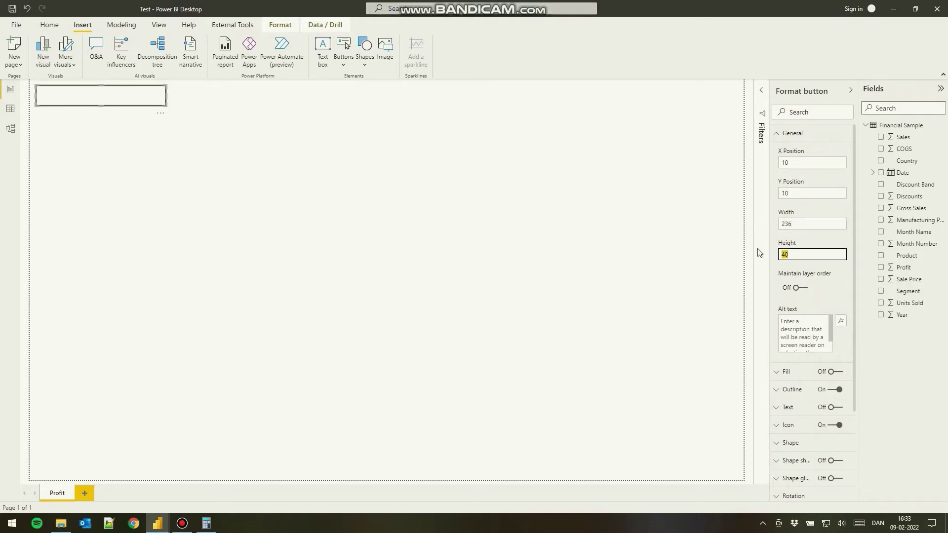
pyautogui.press('Return')
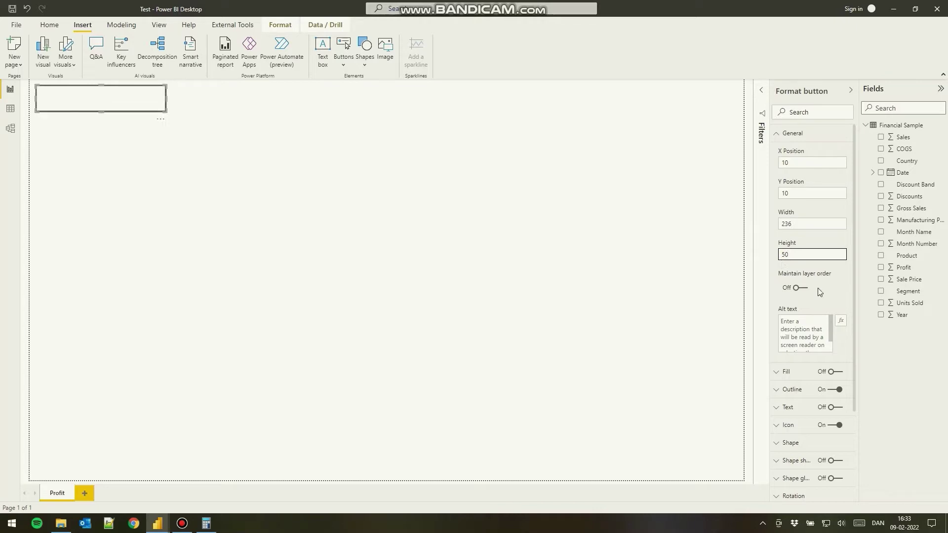
# Turn off the blank button's outline and icon.
pyautogui.scroll(-3, 816, 289)
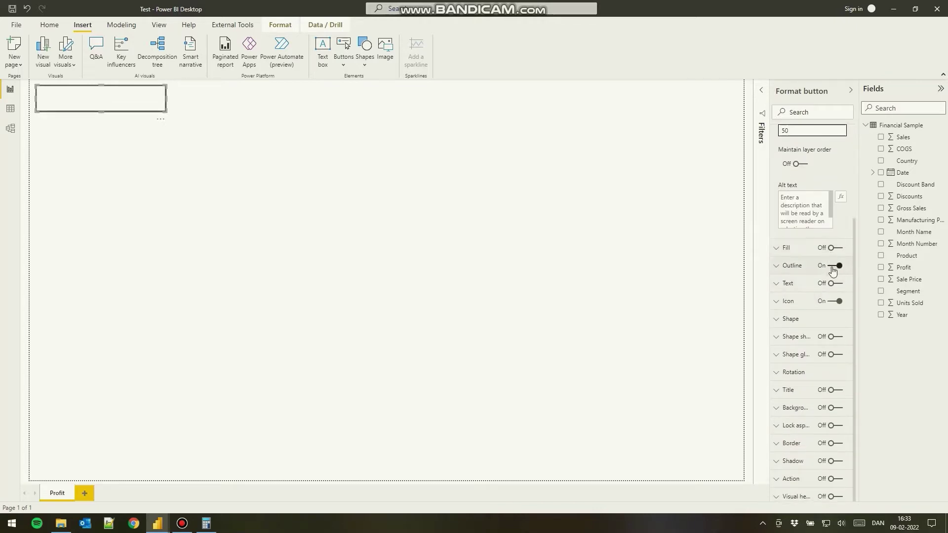
pyautogui.click(832, 268)
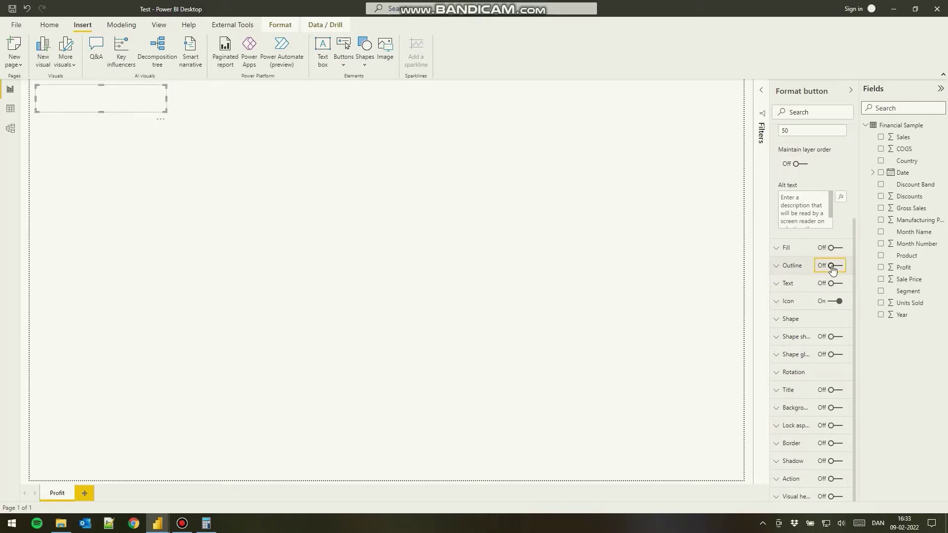
pyautogui.click(832, 302)
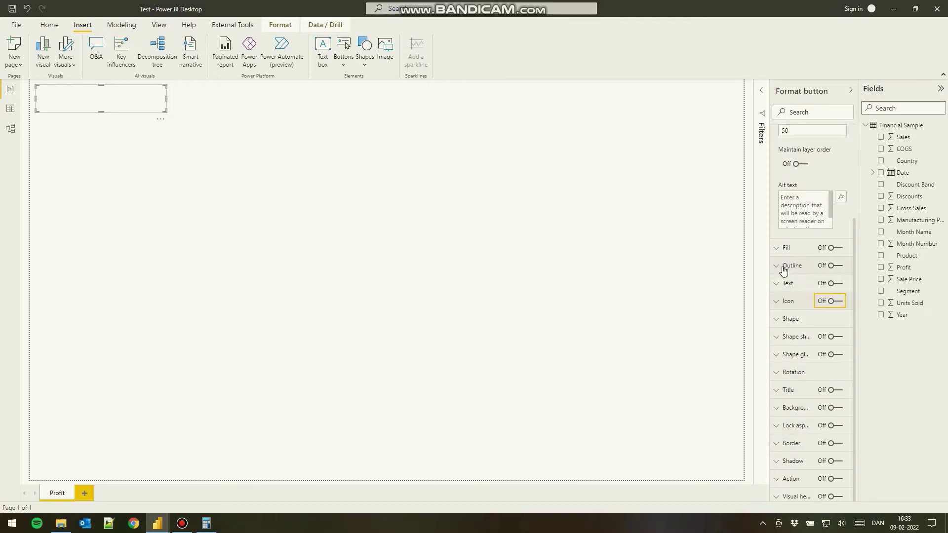
# Turn on the button's fill and give its default state the dark blue theme color at 75% transparency.
pyautogui.click(785, 248)
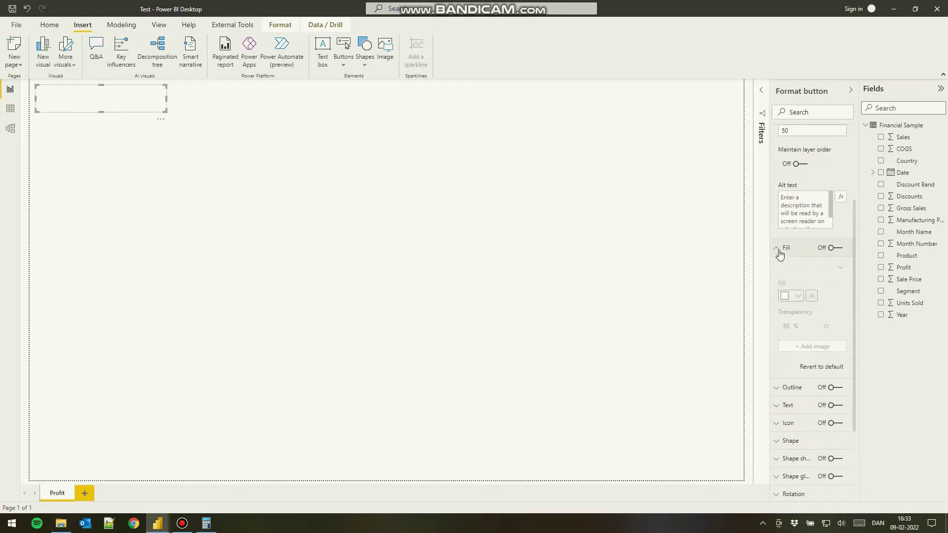
pyautogui.click(834, 248)
pyautogui.scroll(-1, 829, 263)
pyautogui.click(804, 212)
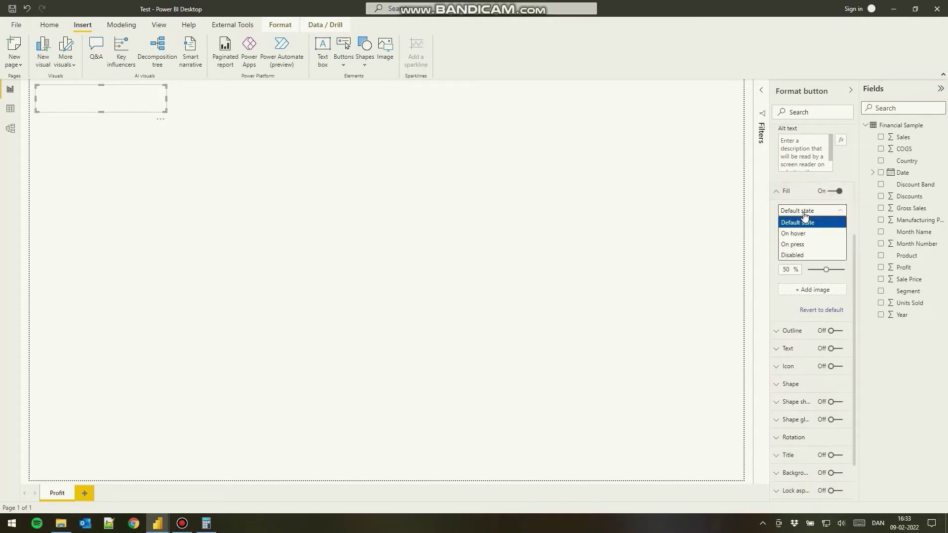
pyautogui.click(803, 234)
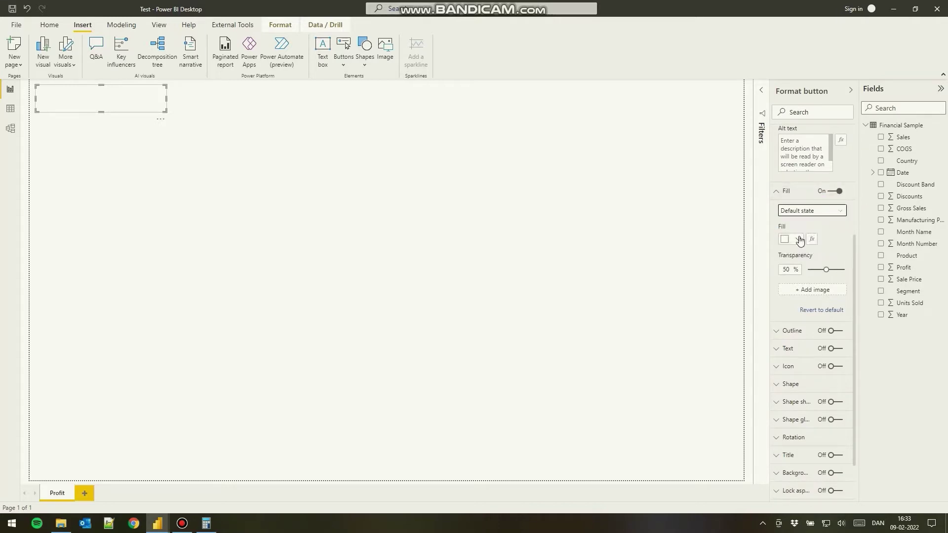
pyautogui.click(797, 246)
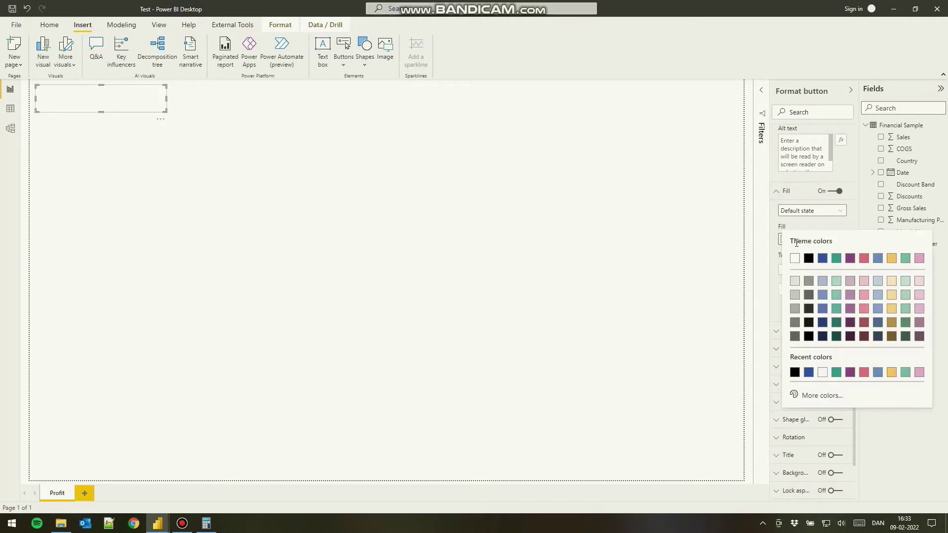
pyautogui.click(821, 258)
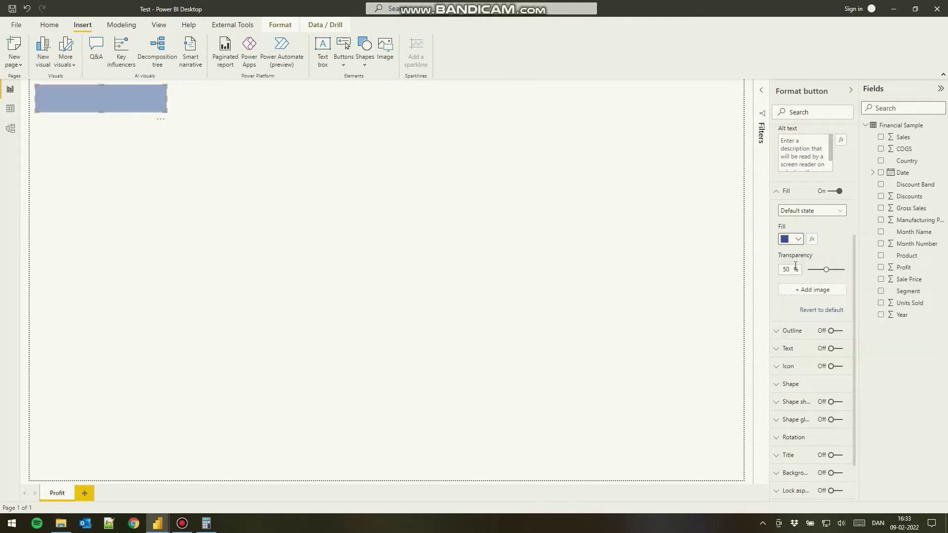
pyautogui.doubleClick(791, 268)
pyautogui.write('75')
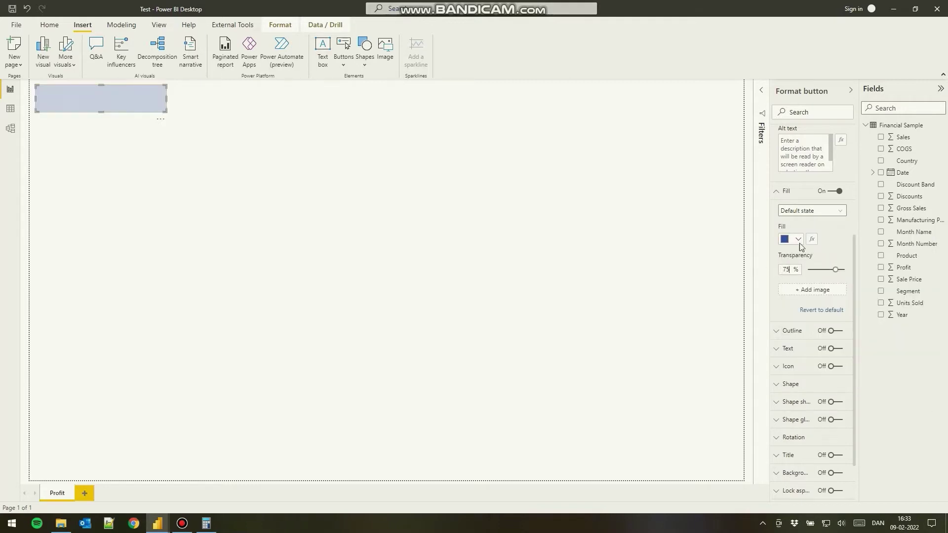
# Set the button's fill transparency to 50% for the On hover state.
pyautogui.click(807, 212)
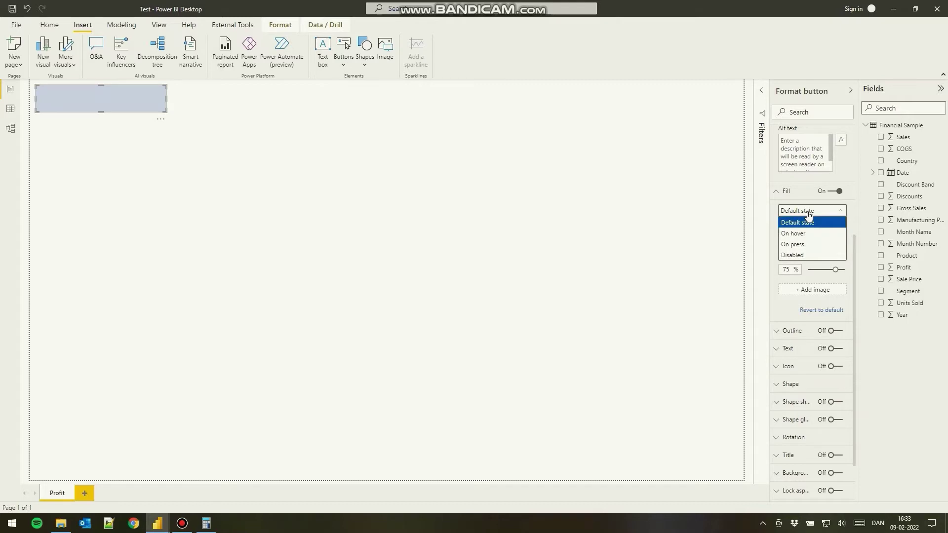
pyautogui.click(799, 233)
pyautogui.doubleClick(793, 268)
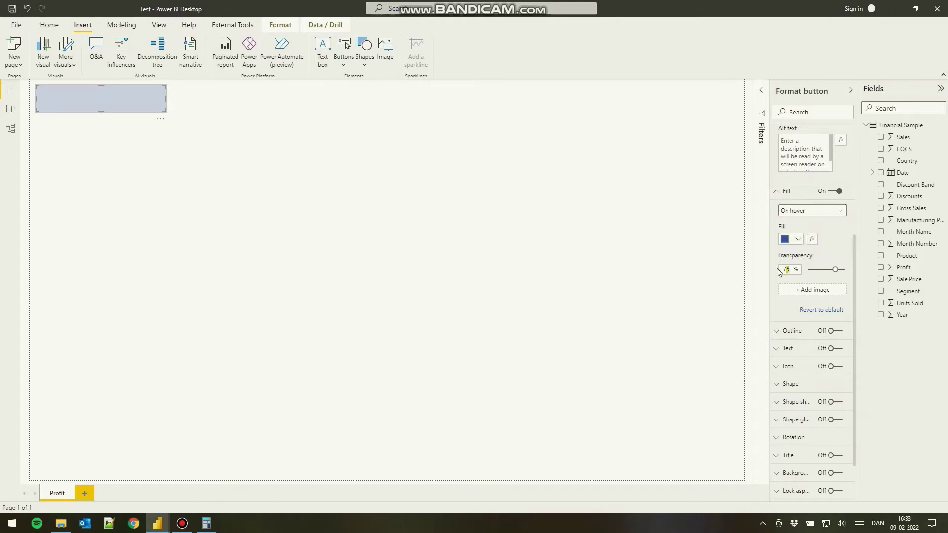
pyautogui.write('50')
# Set the button's On press fill to the darkest shade of the blue theme color.
pyautogui.click(810, 211)
pyautogui.click(800, 243)
pyautogui.click(796, 242)
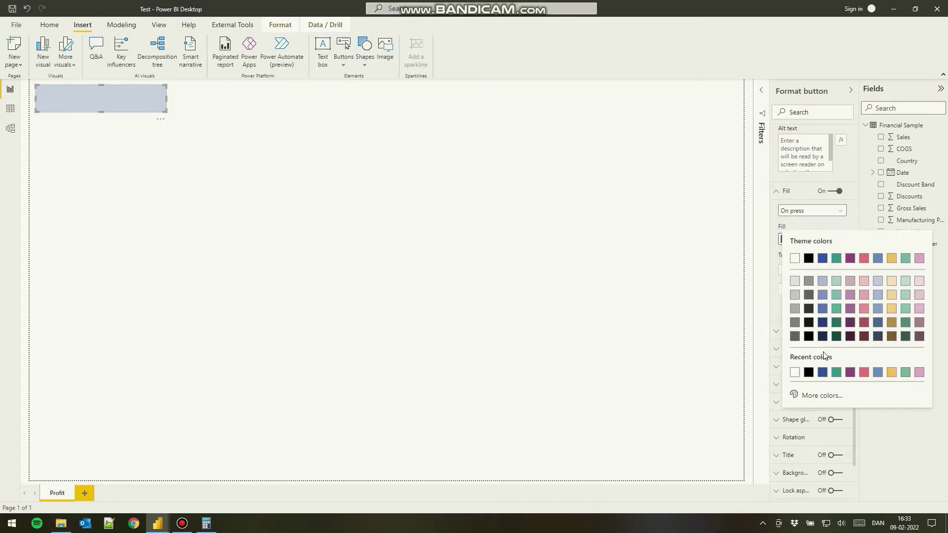
pyautogui.click(822, 337)
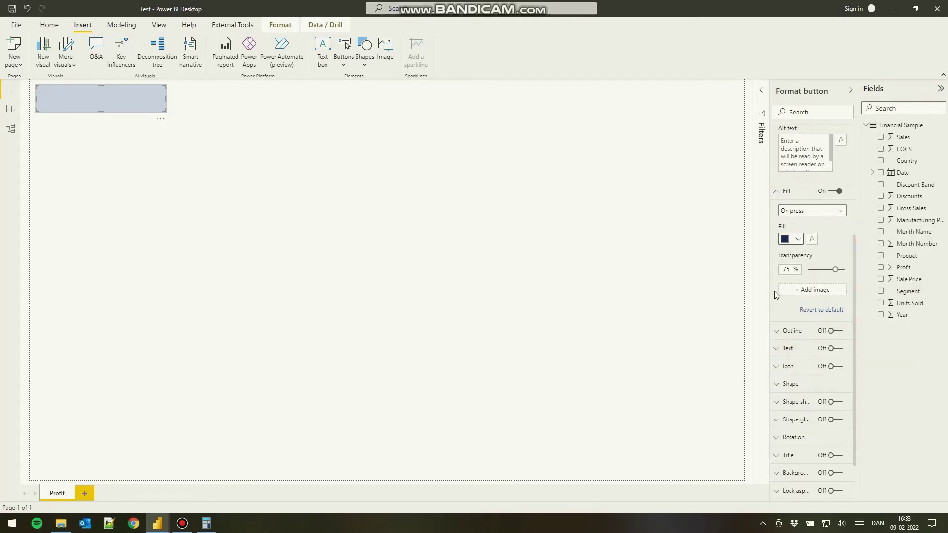
# Turn on the button's text, label it PROFIT and set the text size to 14 pt.
pyautogui.click(141, 104)
pyautogui.click(141, 104)
pyautogui.click(125, 104)
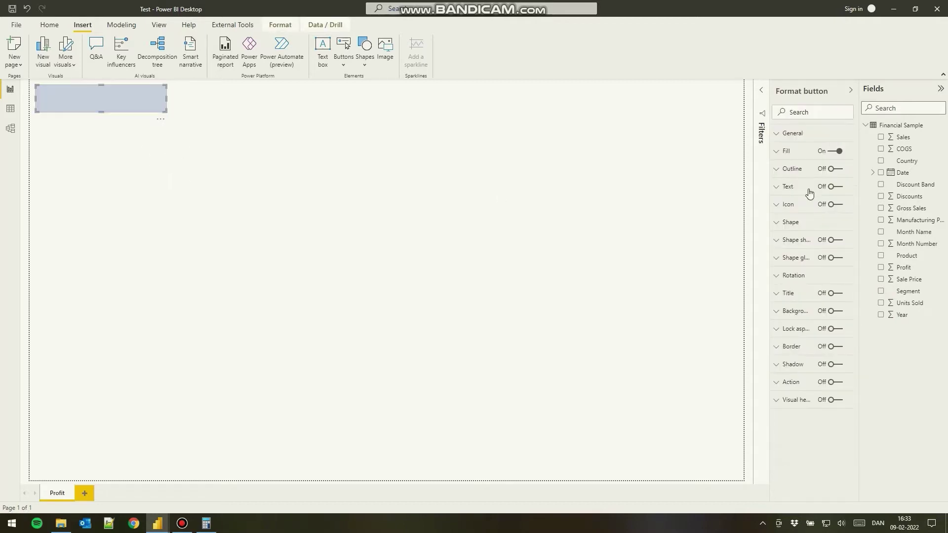
pyautogui.click(834, 186)
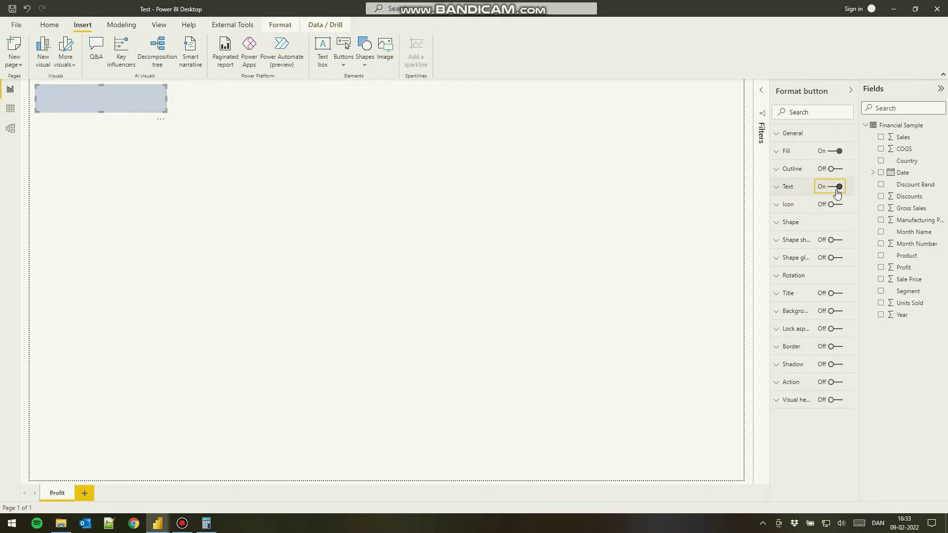
pyautogui.click(789, 187)
pyautogui.click(804, 232)
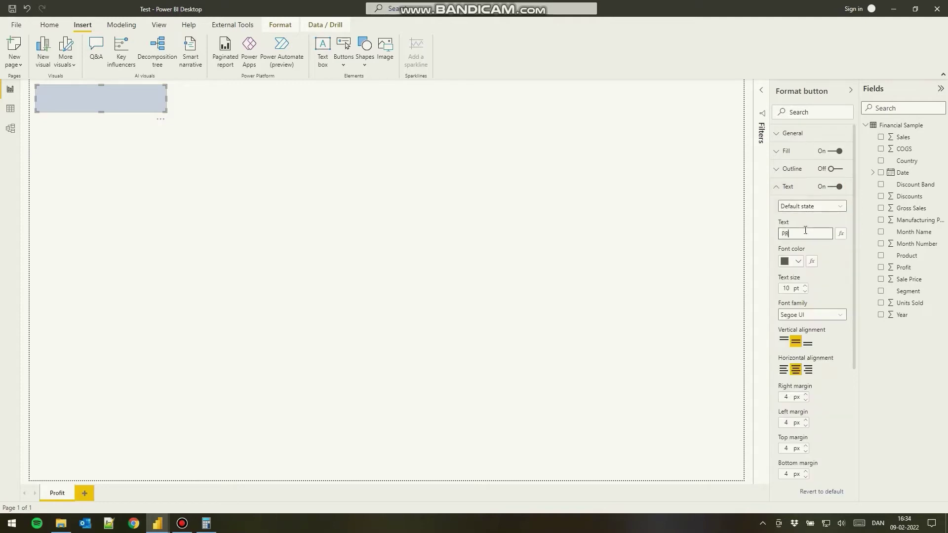
pyautogui.click(804, 287)
pyautogui.click(804, 286)
pyautogui.click(804, 287)
pyautogui.click(805, 287)
# Change the PROFIT label's font family to Segoe UI Bold.
pyautogui.click(823, 314)
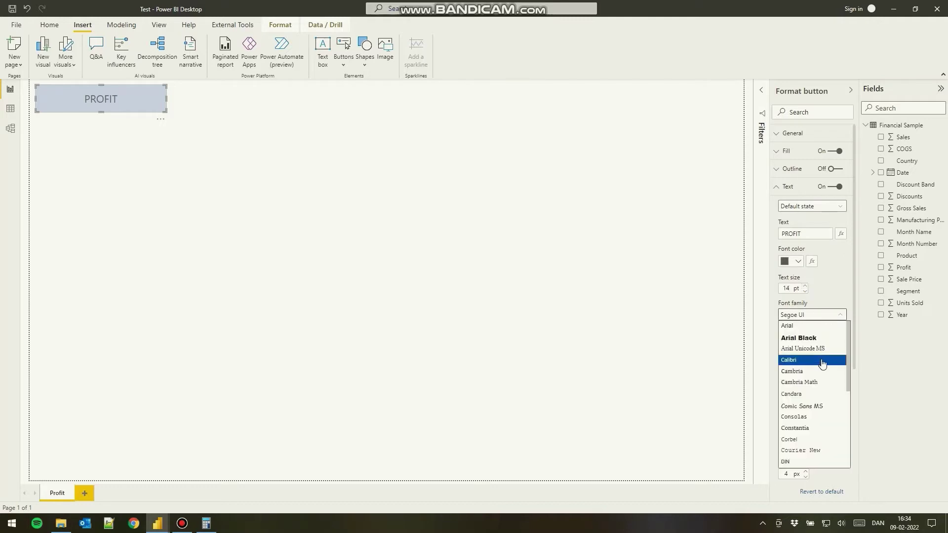
pyautogui.scroll(-2, 821, 363)
pyautogui.scroll(-2, 823, 390)
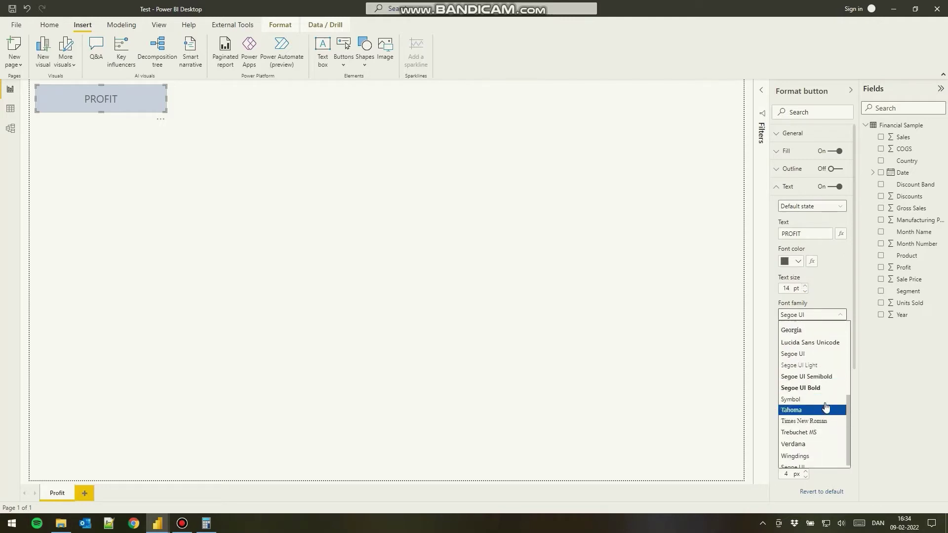
pyautogui.click(823, 388)
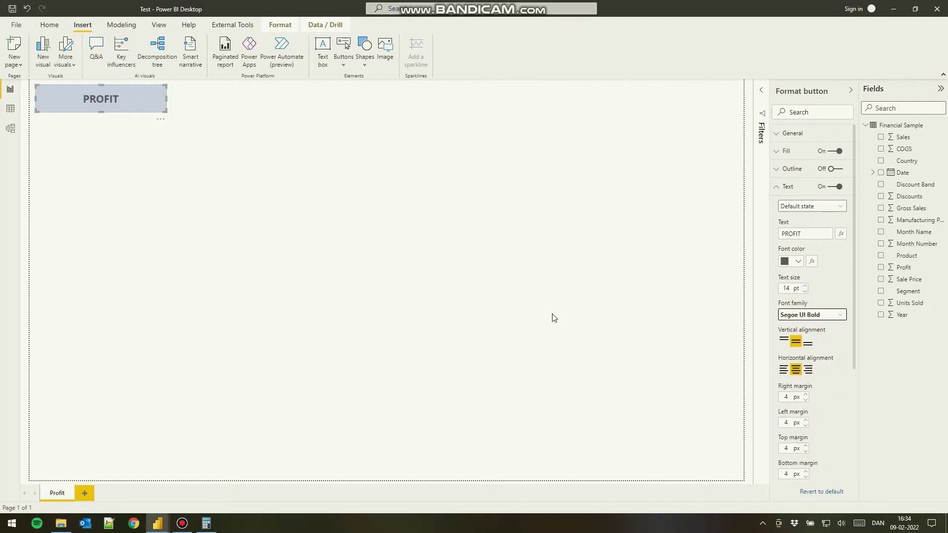
# Duplicate the PROFIT button and place the copy beside the original at X position 265.
pyautogui.click(217, 170)
pyautogui.moveTo(63, 102); pyautogui.dragTo(197, 98)
pyautogui.click(785, 135)
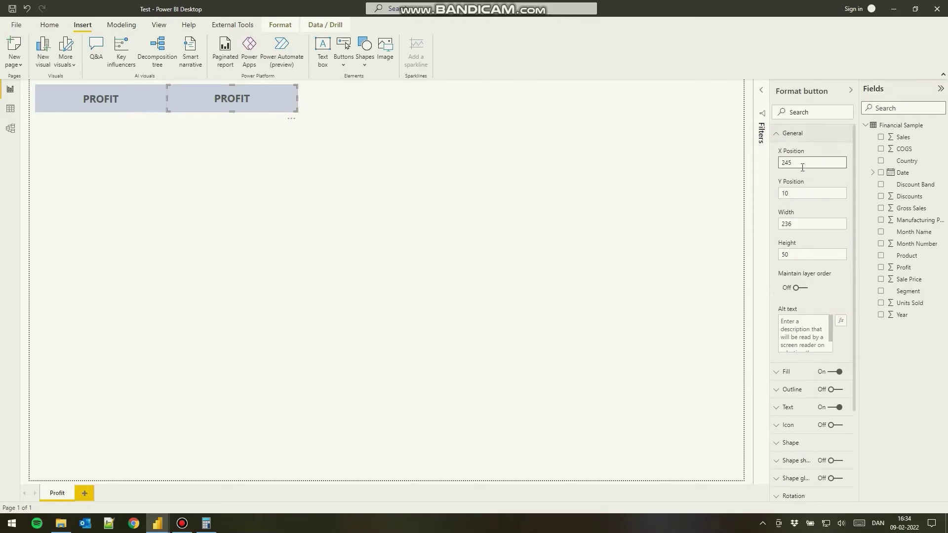
pyautogui.click(802, 167)
pyautogui.write('225')
pyautogui.hotkey('ctrl', 'a')
pyautogui.write('255')
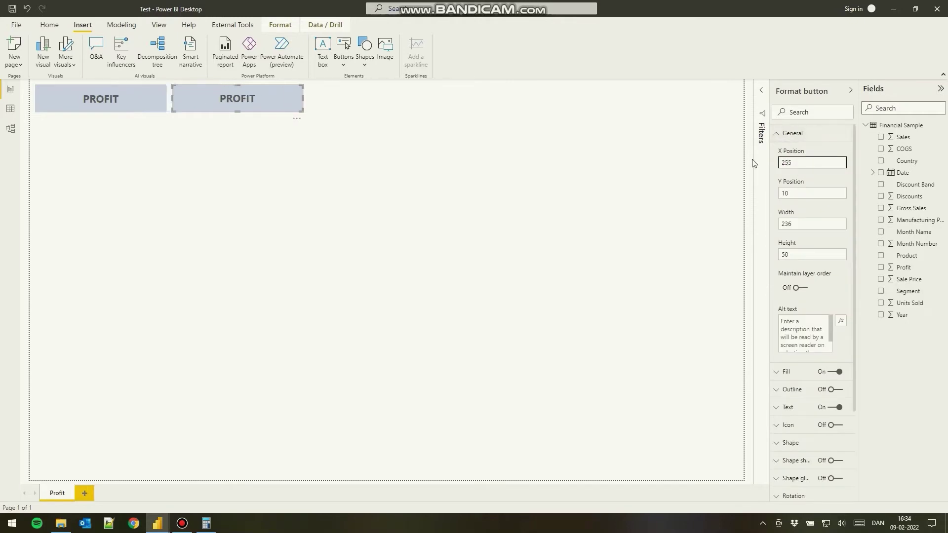
# Change the copied button's fill to the green theme color for both the default and On hover states.
pyautogui.click(786, 372)
pyautogui.click(794, 420)
pyautogui.click(838, 266)
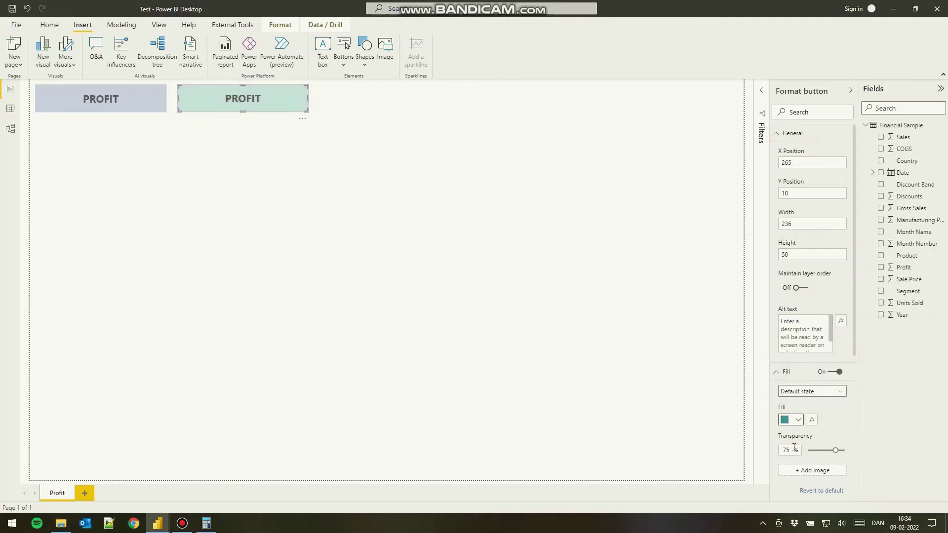
pyautogui.click(812, 391)
pyautogui.click(799, 416)
pyautogui.click(790, 419)
pyautogui.click(398, 214)
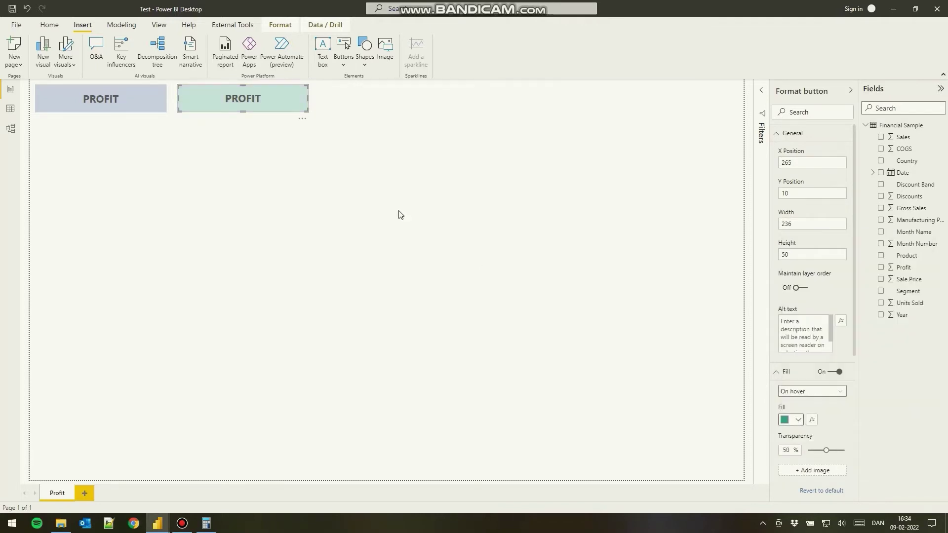
# Duplicate the green PROFIT button and place the copy directly beside it in the top row.
pyautogui.click(265, 108)
pyautogui.hotkey('ctrl', 'c')
pyautogui.hotkey('ctrl', 'v')
pyautogui.moveTo(296, 104); pyautogui.dragTo(370, 108)
# Change the third button's default state fill to the purple theme color.
pyautogui.click(785, 151)
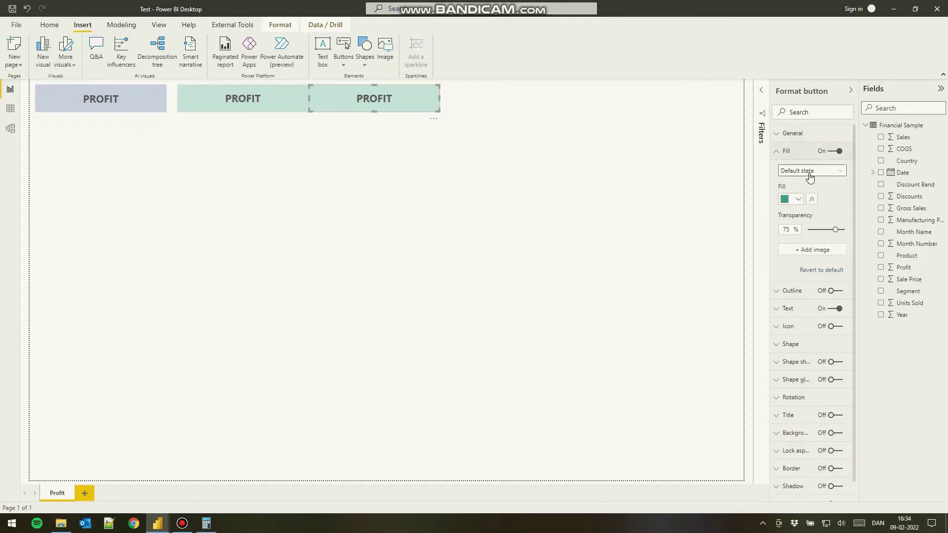
pyautogui.click(809, 171)
pyautogui.click(789, 181)
pyautogui.click(793, 198)
pyautogui.click(848, 217)
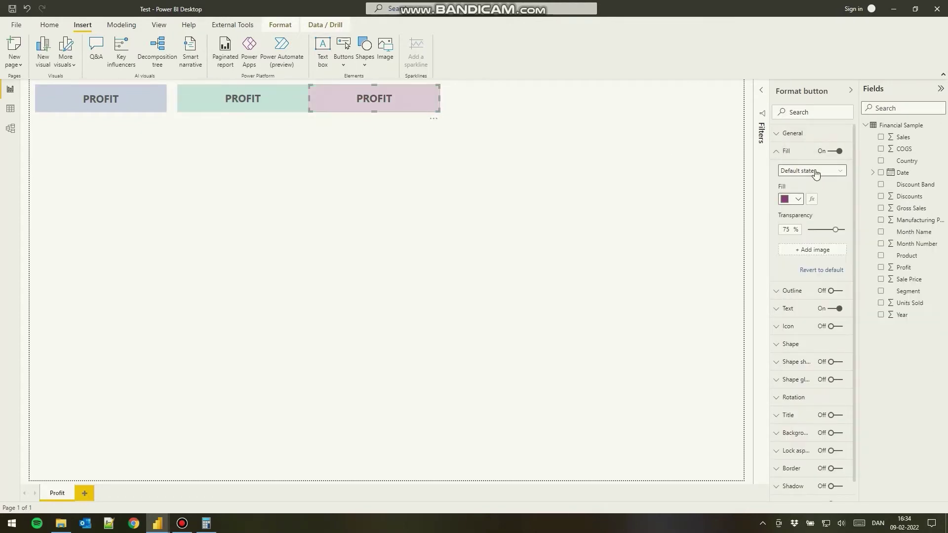
# Set the purple button's X position to 520.
pyautogui.moveTo(346, 104)
pyautogui.mouseDown()
pyautogui.moveTo(371, 106)
pyautogui.moveTo(347, 106)
pyautogui.mouseUp()
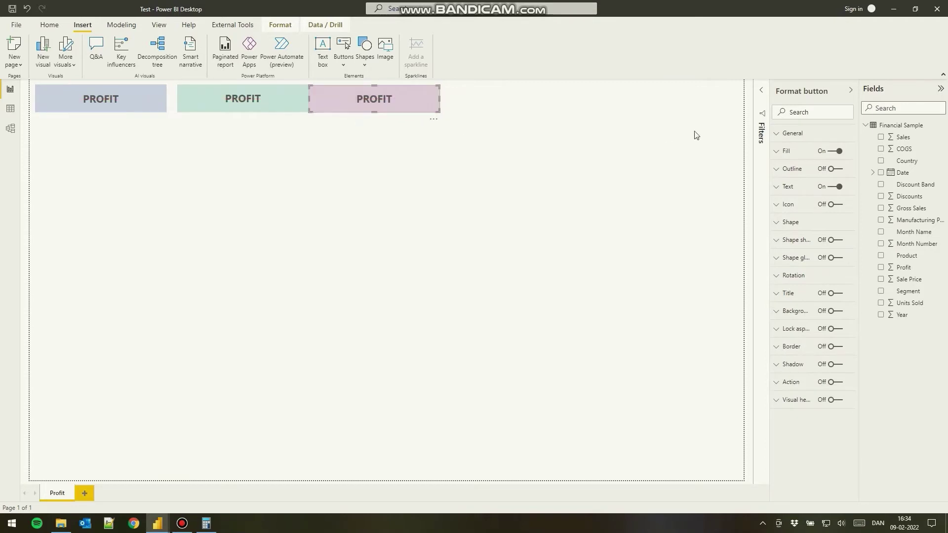
pyautogui.click(788, 134)
pyautogui.doubleClick(790, 163)
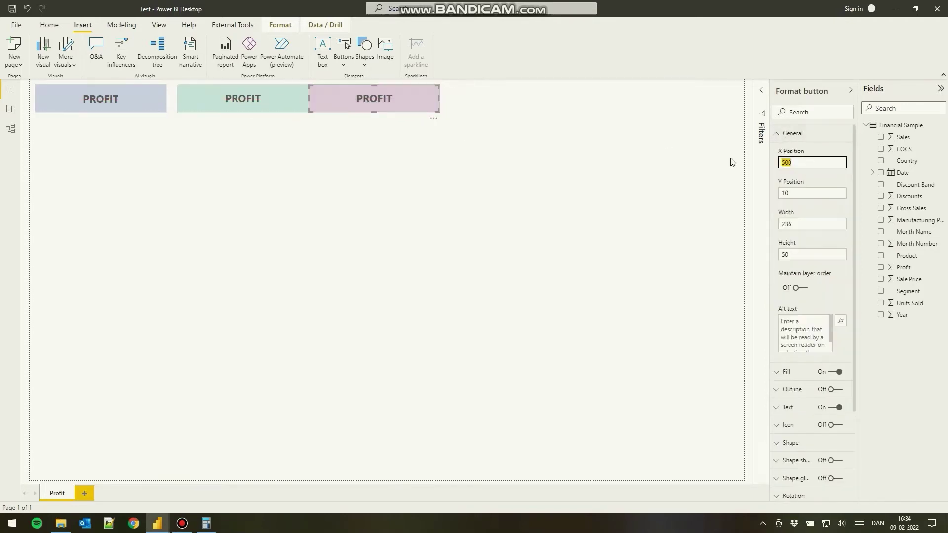
pyautogui.write('520')
pyautogui.press('Return')
# Duplicate the purple button and place the copy in the same row at X position 775.
pyautogui.hotkey('ctrl', 'c')
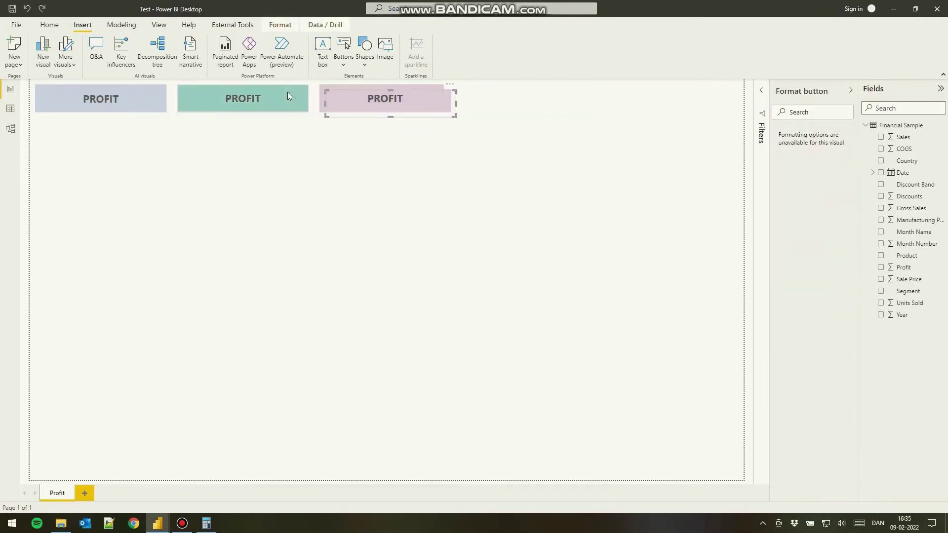
pyautogui.hotkey('ctrl', 'v')
pyautogui.moveTo(381, 99); pyautogui.dragTo(512, 100)
pyautogui.doubleClick(789, 162)
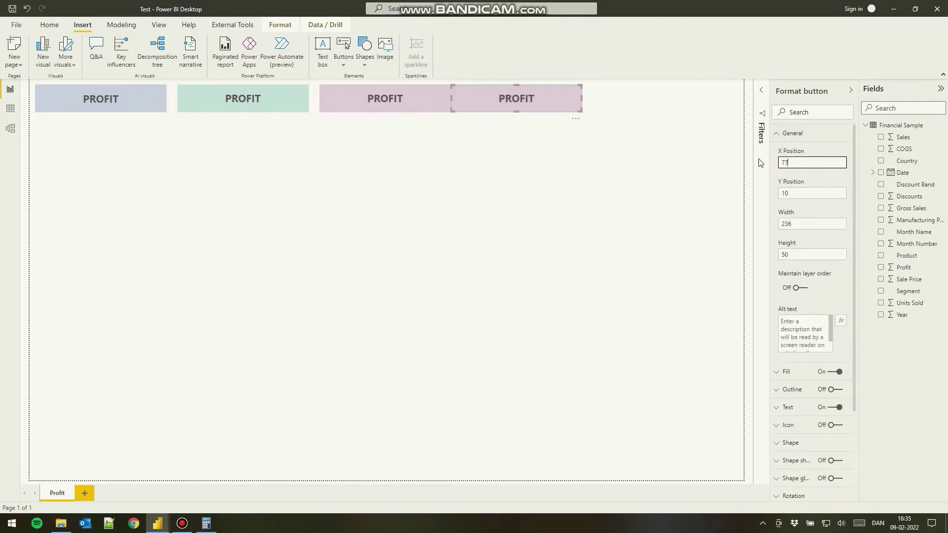
pyautogui.write('775')
pyautogui.press('Return')
# Change the fourth button's default state fill to the yellow theme color.
pyautogui.click(804, 376)
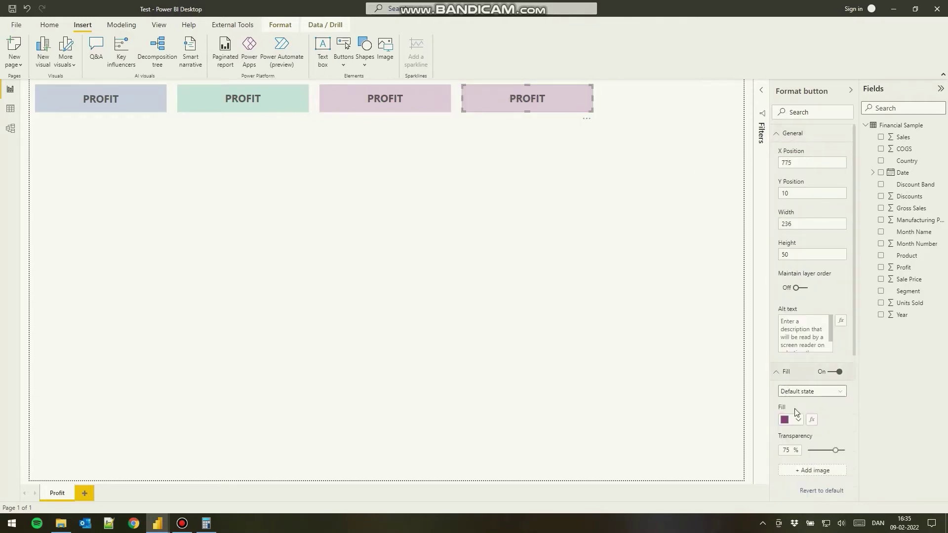
pyautogui.click(792, 420)
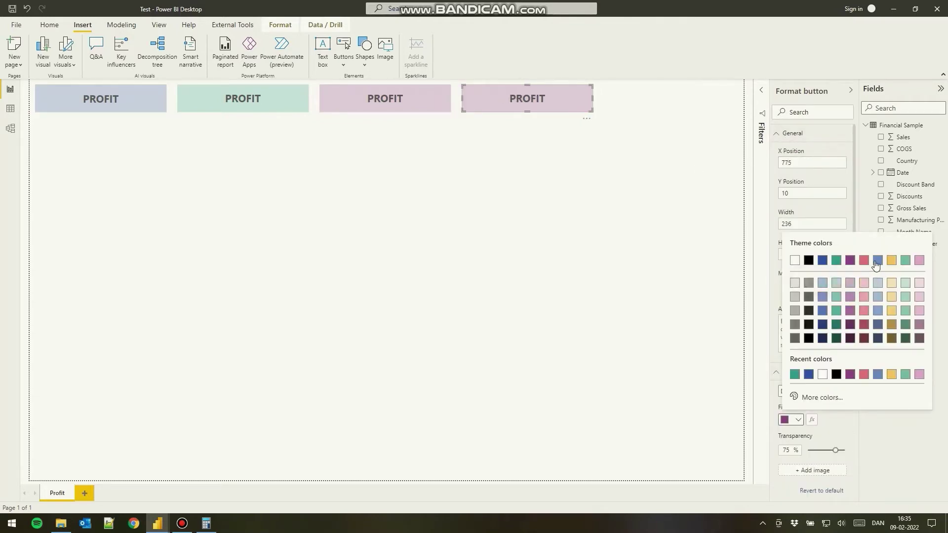
pyautogui.click(891, 260)
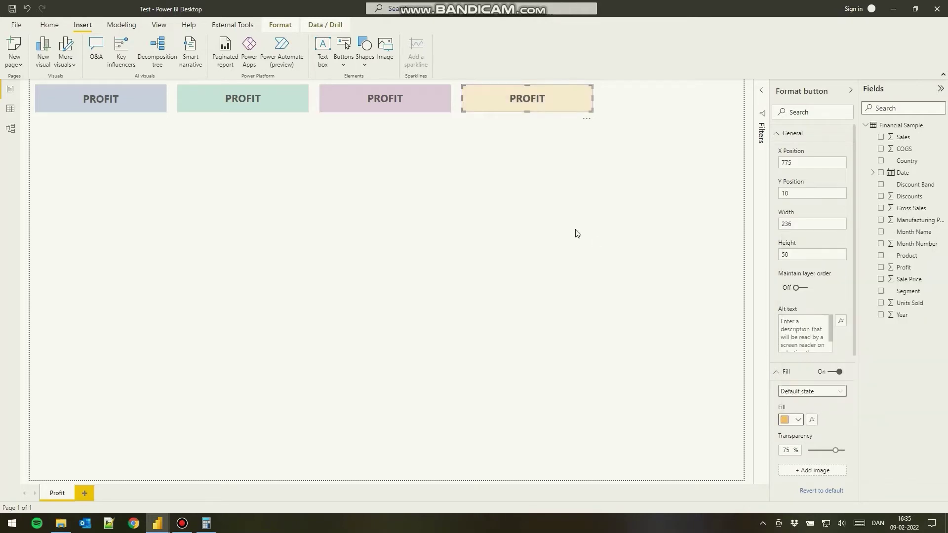
# Duplicate the yellow button and place the copy at the end of the row at X position 1030.
pyautogui.hotkey('ctrl', 'c')
pyautogui.hotkey('ctrl', 'v')
pyautogui.moveTo(499, 108); pyautogui.dragTo(624, 109)
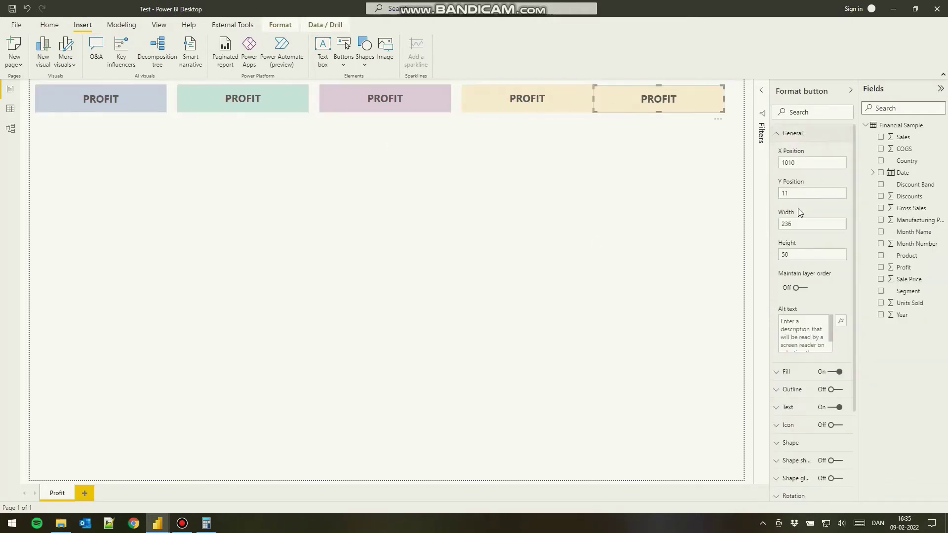
pyautogui.click(799, 223)
pyautogui.click(799, 162)
pyautogui.write('1030')
# Change the fifth button's default state fill to the light green theme color.
pyautogui.click(776, 372)
pyautogui.click(791, 420)
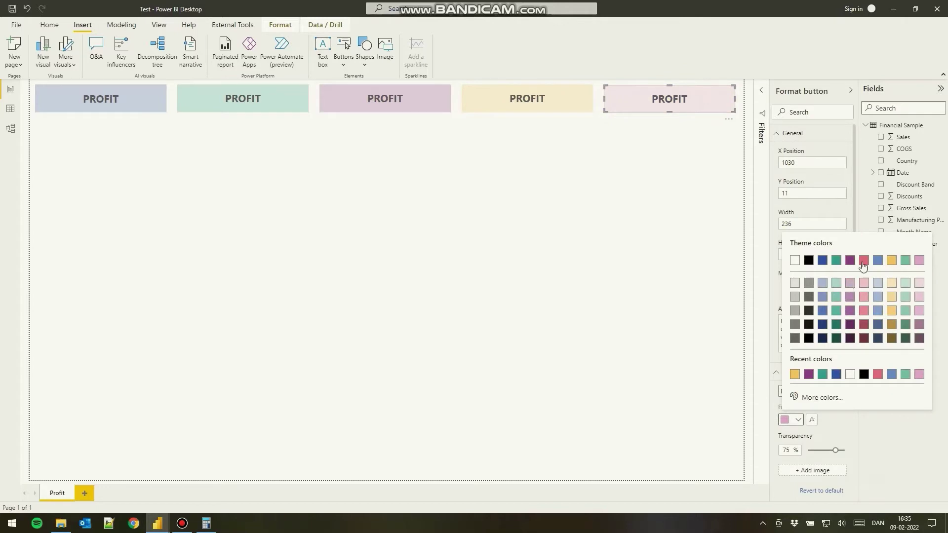
pyautogui.click(863, 261)
pyautogui.click(794, 419)
pyautogui.click(905, 261)
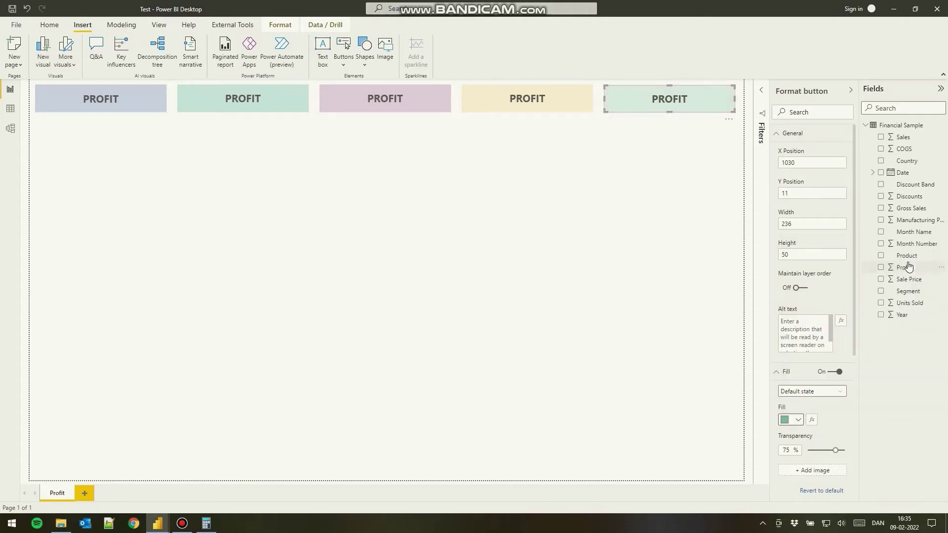
pyautogui.click(784, 420)
pyautogui.click(785, 422)
pyautogui.click(651, 253)
pyautogui.click(638, 105)
pyautogui.click(564, 99)
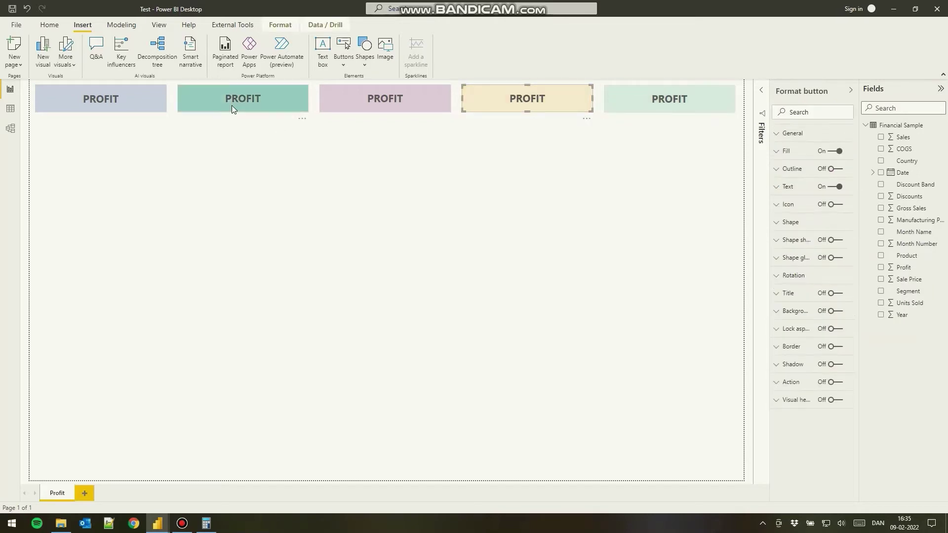
# Change the second button's text to UNITS.
pyautogui.click(232, 106)
pyautogui.click(790, 187)
pyautogui.doubleClick(809, 235)
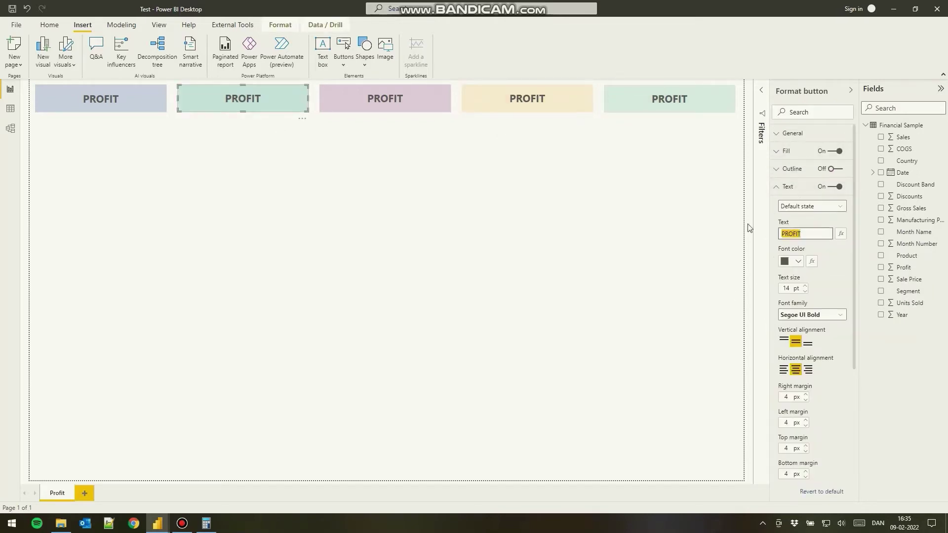
pyautogui.write('UNITS')
# Change the purple button's text to QUARTERLY SALES.
pyautogui.click(385, 99)
pyautogui.doubleClick(804, 235)
pyautogui.write('QU')
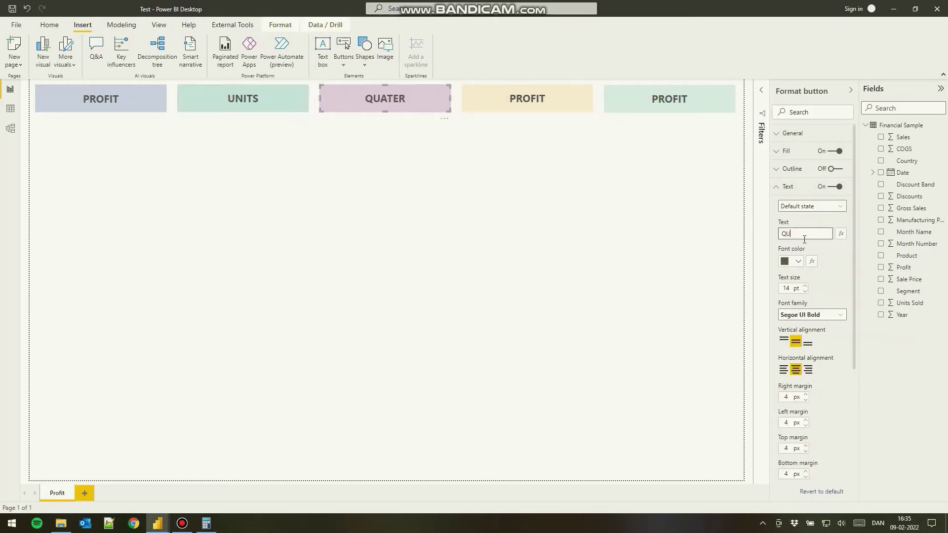
pyautogui.write('ATERARTERLY SALES')
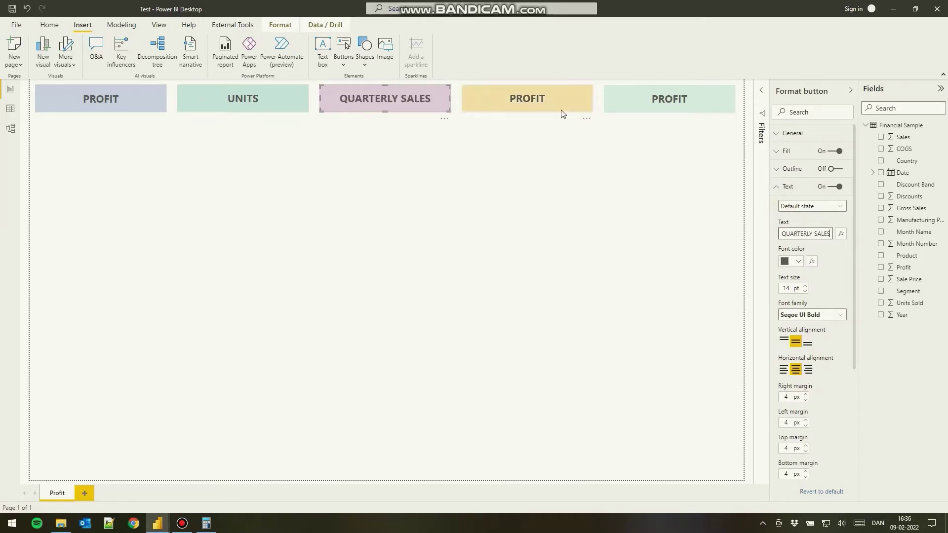
# Change the yellow button's text to DISCOUNTS.
pyautogui.click(560, 108)
pyautogui.click(799, 235)
pyautogui.write('DT')
pyautogui.doubleClick(799, 234)
pyautogui.write('DISCOUNTS')
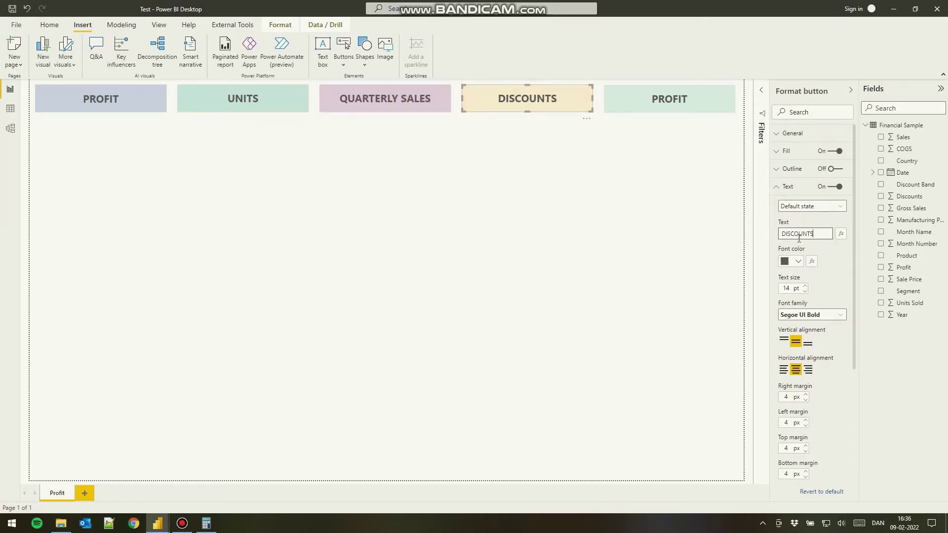
# Change the fifth button's text to GROSS SALES.
pyautogui.click(669, 104)
pyautogui.doubleClick(785, 233)
pyautogui.write('GROSS SALES')
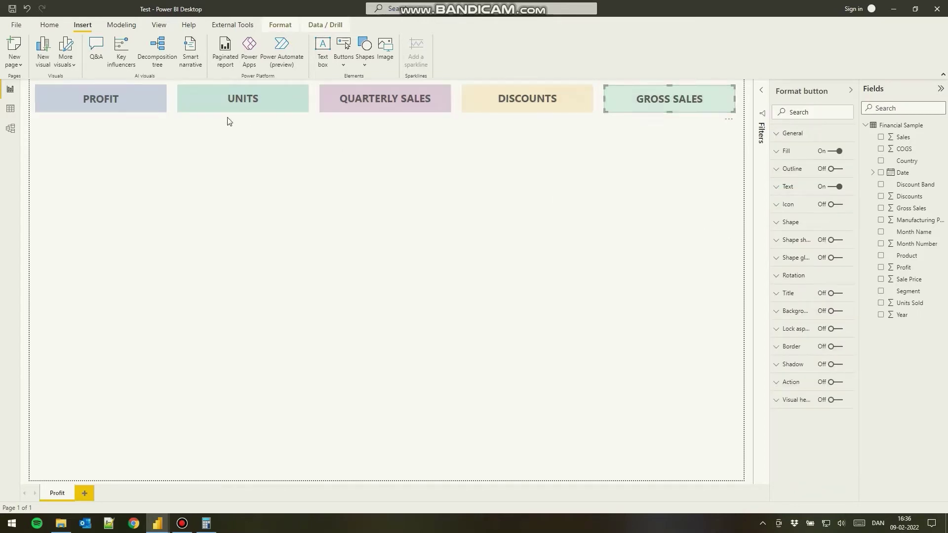
# Duplicate the PROFIT button and place the copy directly below the original.
pyautogui.click(135, 106)
pyautogui.hotkey('ctrl', 'c')
pyautogui.hotkey('ctrl', 'v')
pyautogui.moveTo(135, 108); pyautogui.dragTo(135, 140)
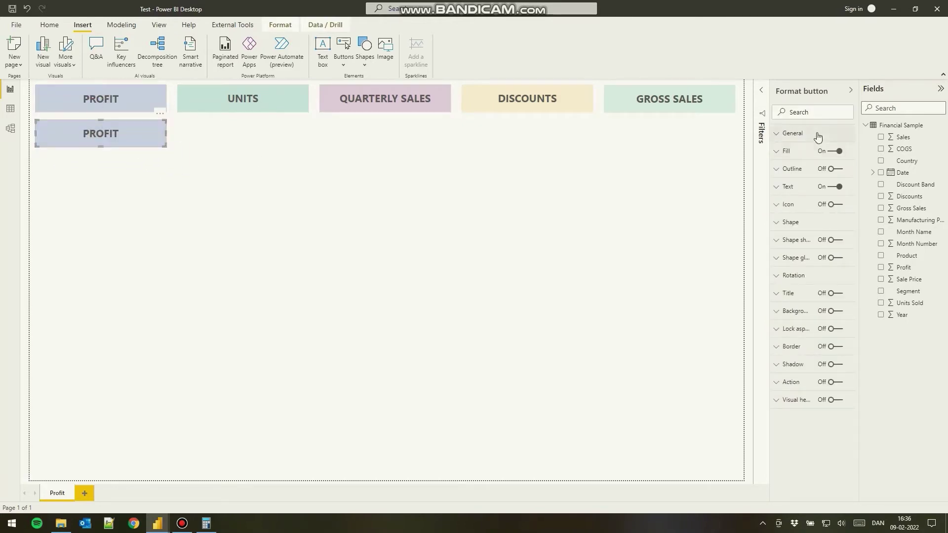
# Set the copied PROFIT button's width to 23 and turn off its text.
pyautogui.click(818, 136)
pyautogui.click(801, 223)
pyautogui.press('BackSpace')
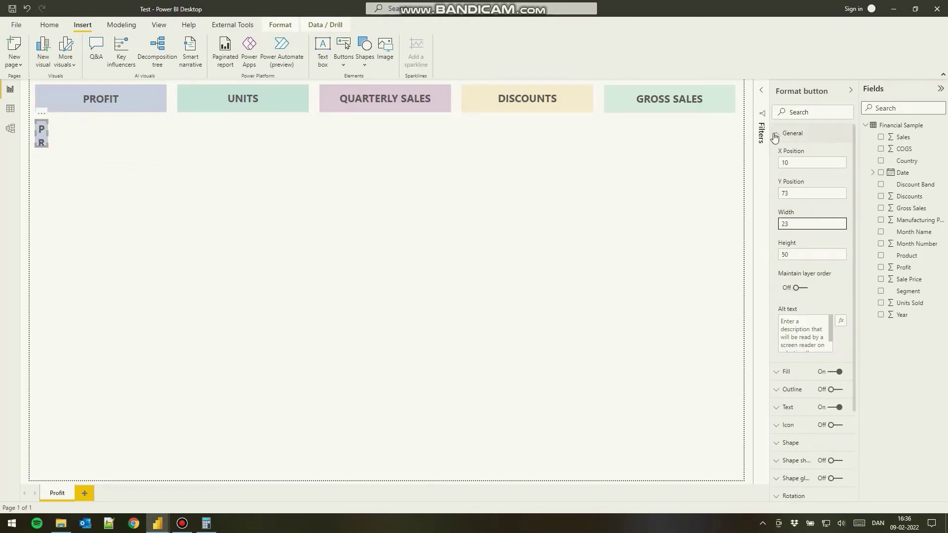
pyautogui.click(774, 138)
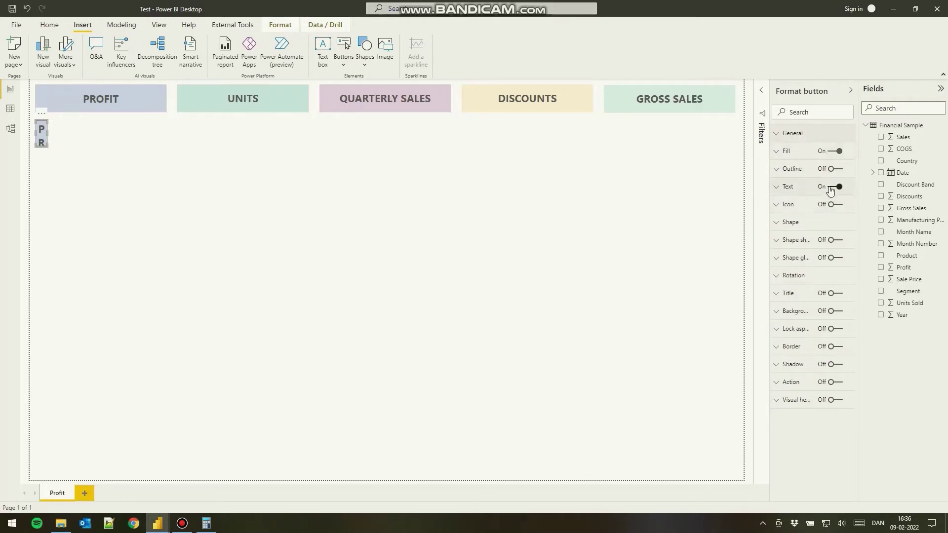
pyautogui.click(831, 189)
# Change the narrow button's fill to the darkest gray shade under the white theme color for the default and On press states.
pyautogui.click(776, 151)
pyautogui.click(783, 199)
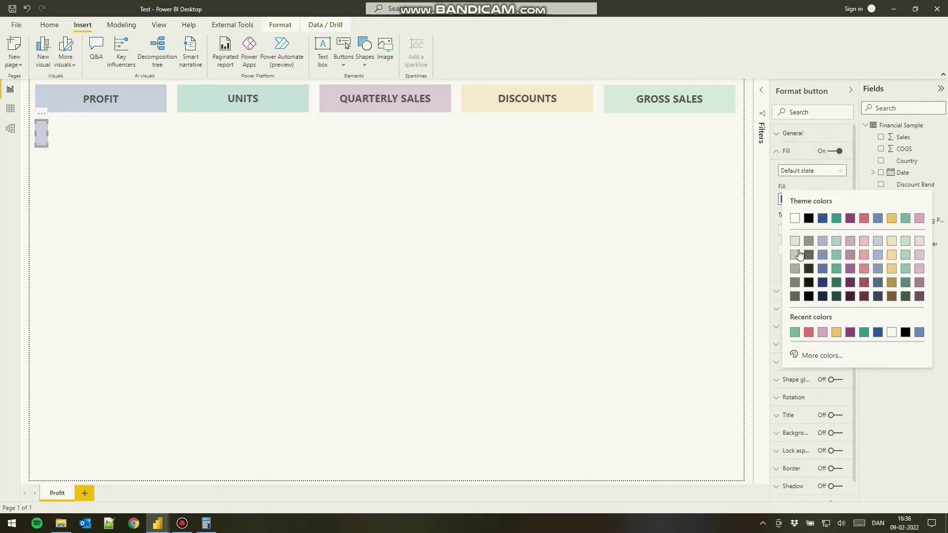
pyautogui.click(794, 296)
pyautogui.click(805, 171)
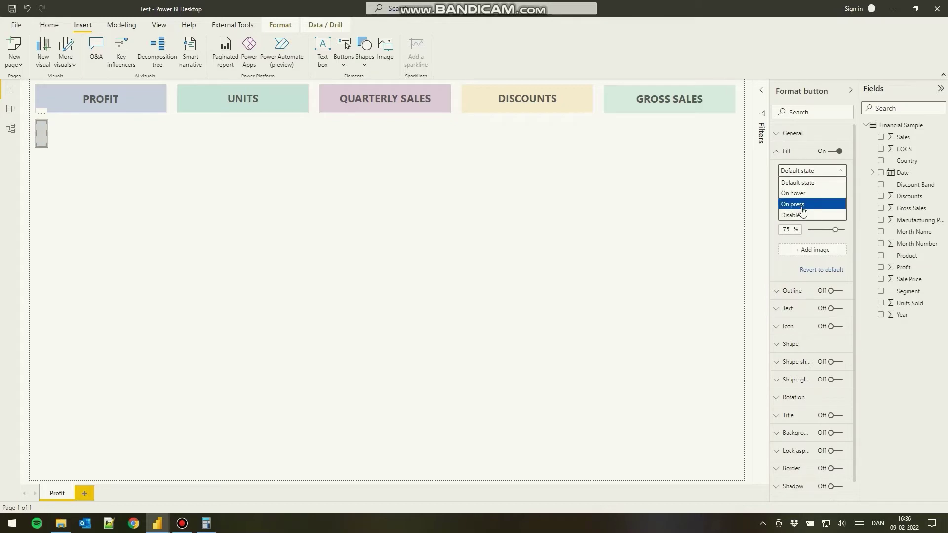
pyautogui.click(800, 193)
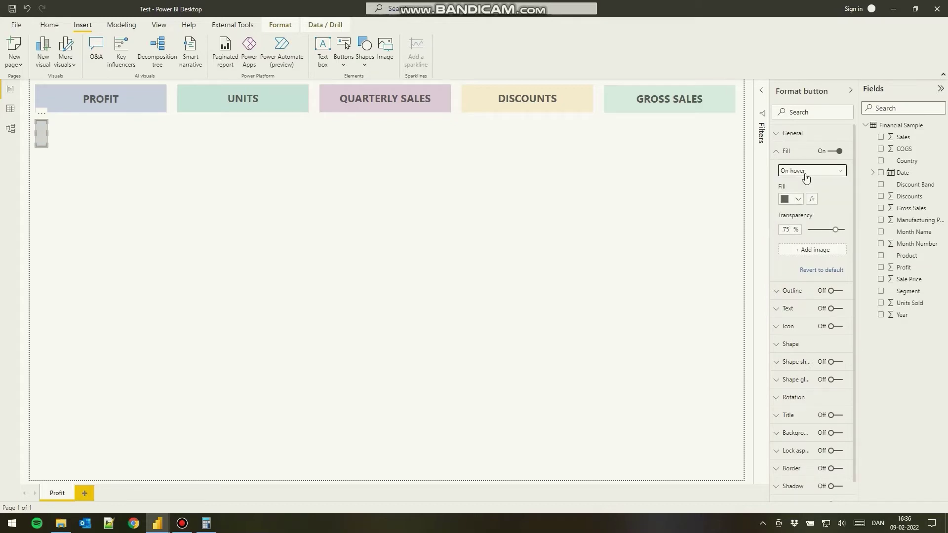
pyautogui.click(806, 172)
pyautogui.click(797, 204)
pyautogui.click(790, 200)
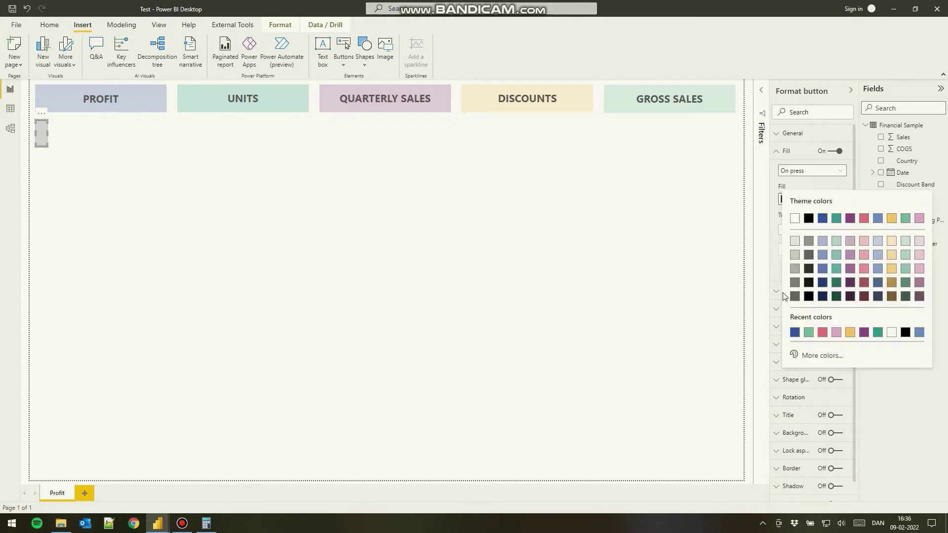
pyautogui.click(794, 296)
pyautogui.click(545, 244)
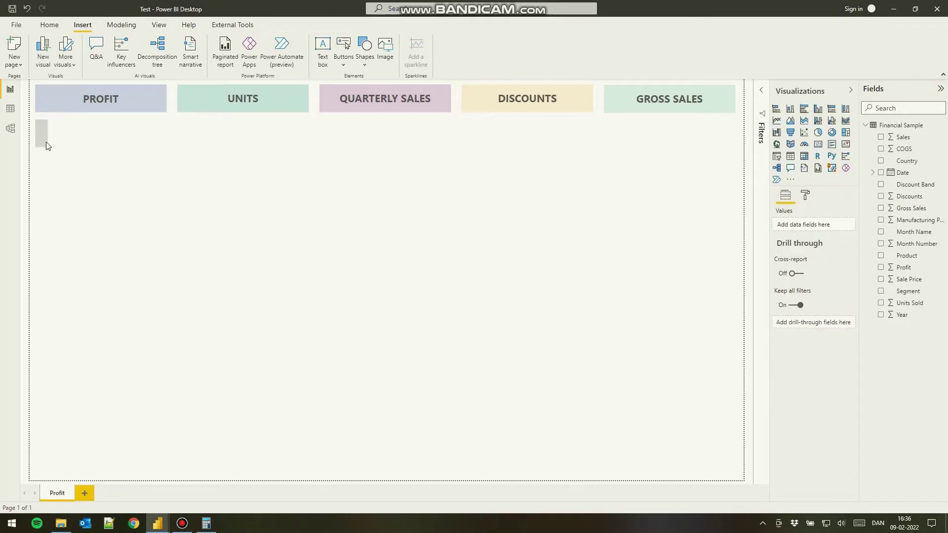
# Move the narrow gray button onto the left end of the PROFIT button.
pyautogui.moveTo(43, 140); pyautogui.dragTo(191, 108)
pyautogui.click(118, 171)
pyautogui.click(48, 109)
# Copy the gray strip onto the left ends of the UNITS, QUARTERLY SALES and DISCOUNTS buttons.
pyautogui.hotkey('ctrl', 'c')
pyautogui.hotkey('ctrl', 'v')
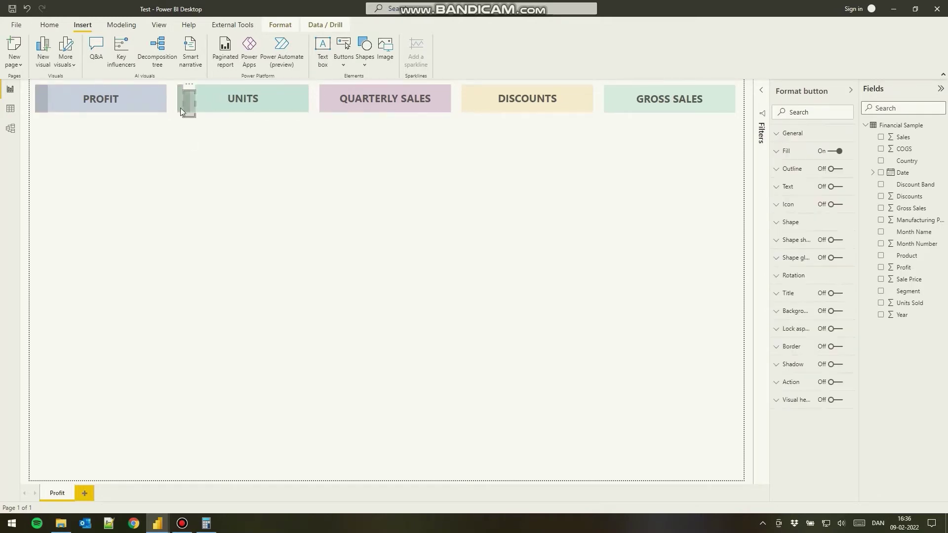
pyautogui.click(193, 121)
pyautogui.hotkey('ctrl', 'v')
pyautogui.moveTo(48, 109); pyautogui.dragTo(470, 102)
pyautogui.click(336, 110)
pyautogui.hotkey('ctrl', 'v')
pyautogui.click(483, 183)
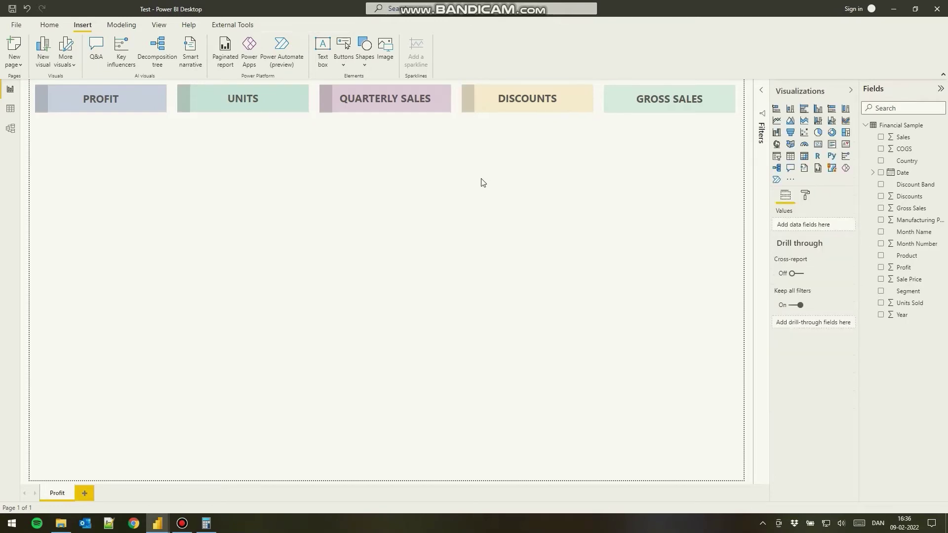
# Place another copy of the gray strip on the left end of the GROSS SALES button.
pyautogui.hotkey('ctrl', 'v')
pyautogui.moveTo(328, 109); pyautogui.dragTo(610, 121)
pyautogui.click(402, 167)
pyautogui.click(326, 107)
pyautogui.click(405, 192)
pyautogui.click(41, 97)
pyautogui.click(149, 204)
# Select all the buttons and gray strips in the top row and group them.
pyautogui.moveTo(742, 127); pyautogui.dragTo(25, 70)
pyautogui.rightClick(124, 99)
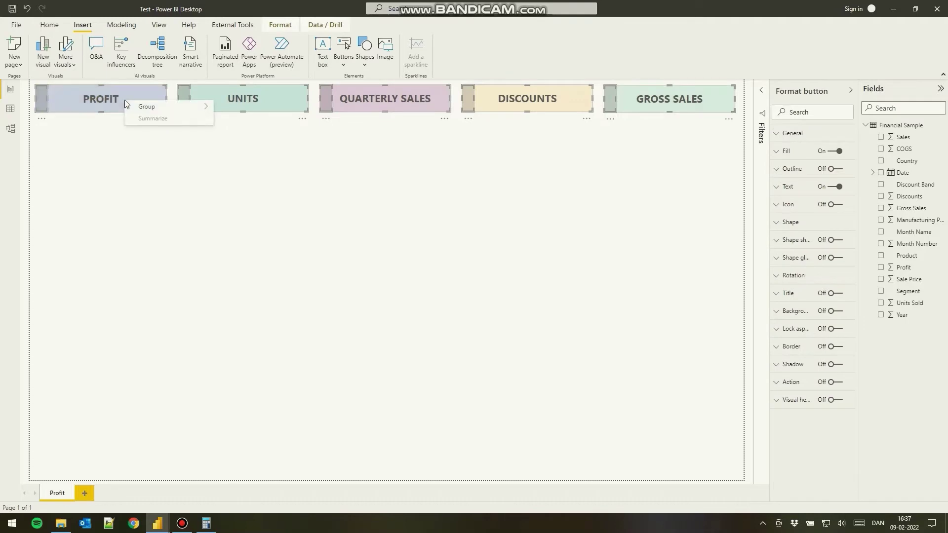
pyautogui.moveTo(155, 110)
pyautogui.click(230, 109)
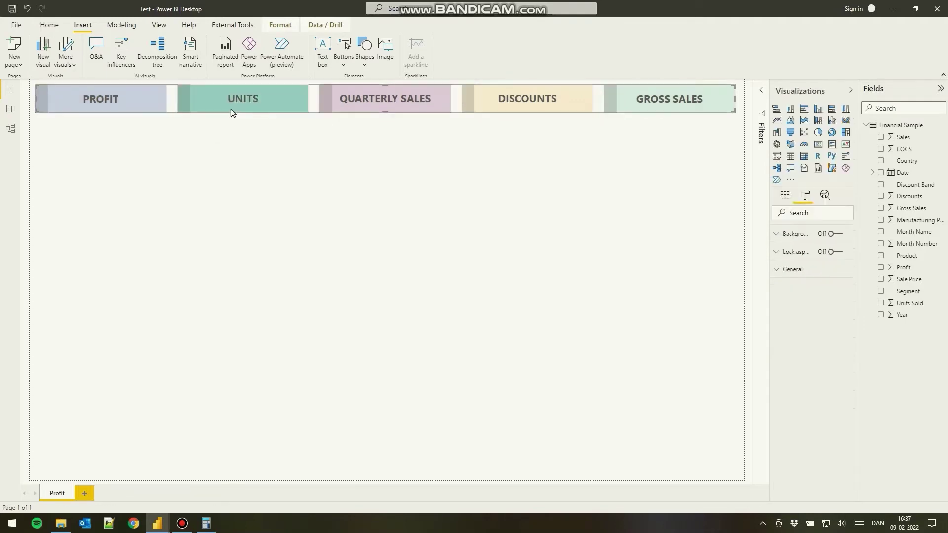
pyautogui.click(260, 171)
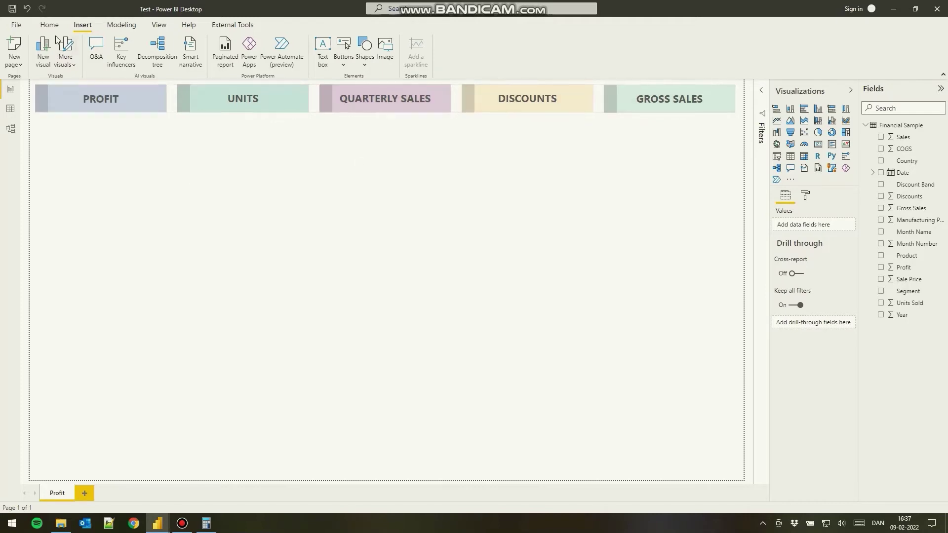
# Insert a rectangle shape and place it below the PROFIT button against the page's left edge.
pyautogui.click(361, 69)
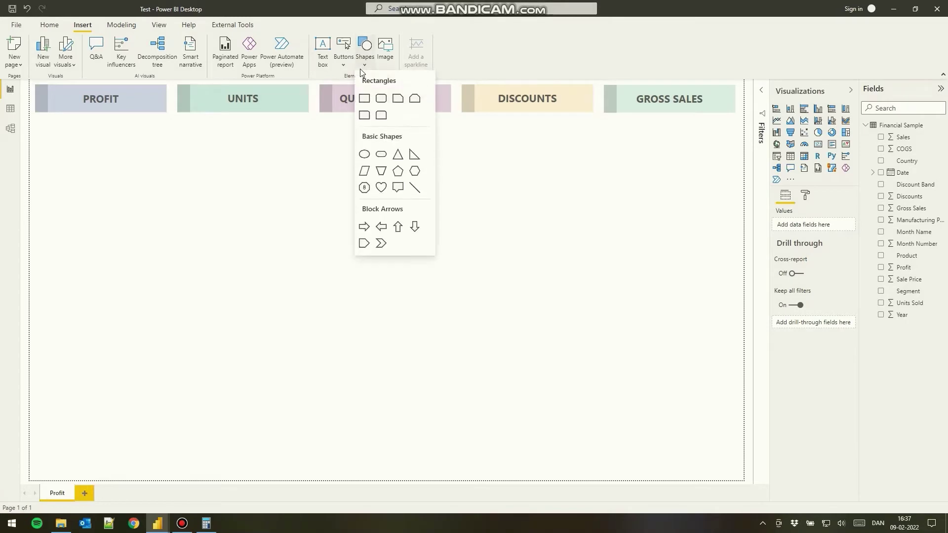
pyautogui.click(364, 100)
pyautogui.moveTo(128, 191); pyautogui.dragTo(99, 136)
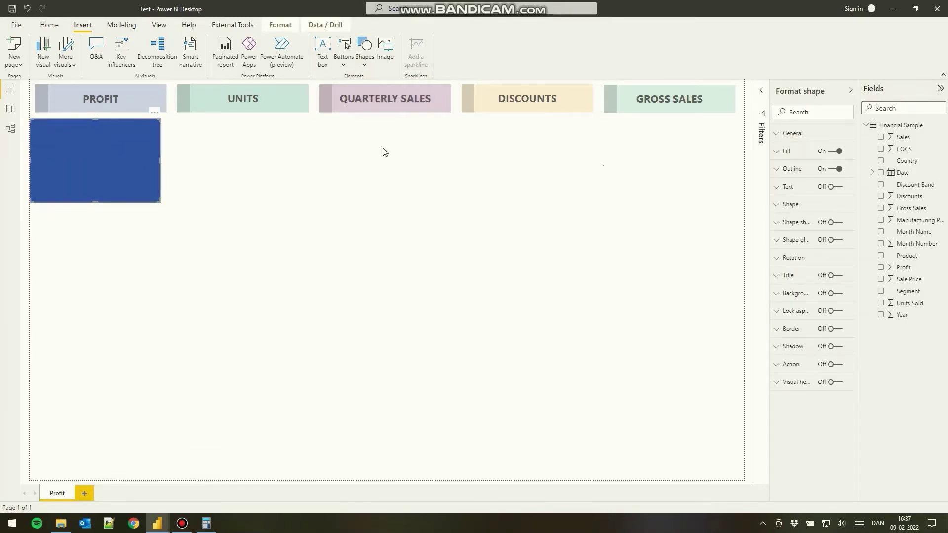
# Set the rectangle's Y position to 70 and stretch it over the rest of the page, to 1280 wide and 650 high.
pyautogui.click(792, 134)
pyautogui.click(795, 194)
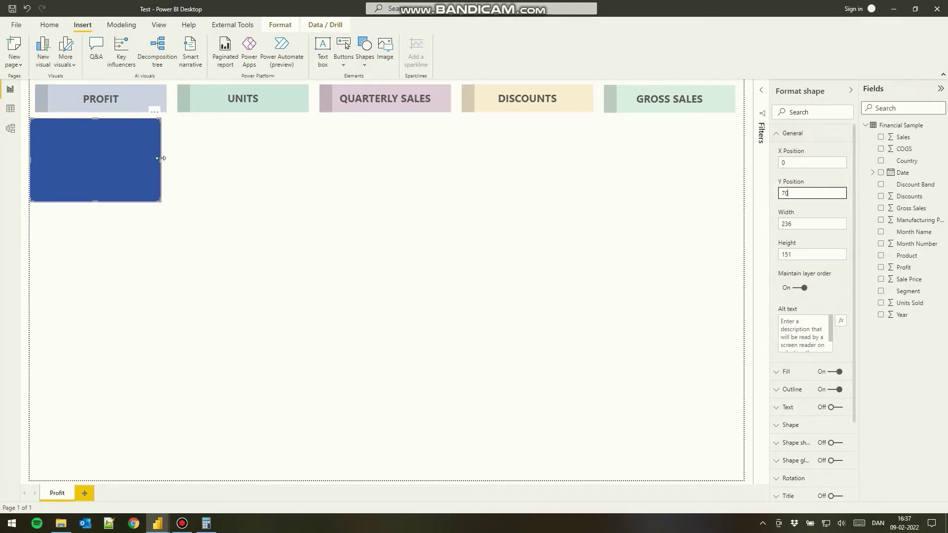
pyautogui.moveTo(160, 158); pyautogui.dragTo(740, 212)
pyautogui.moveTo(387, 202); pyautogui.dragTo(424, 512)
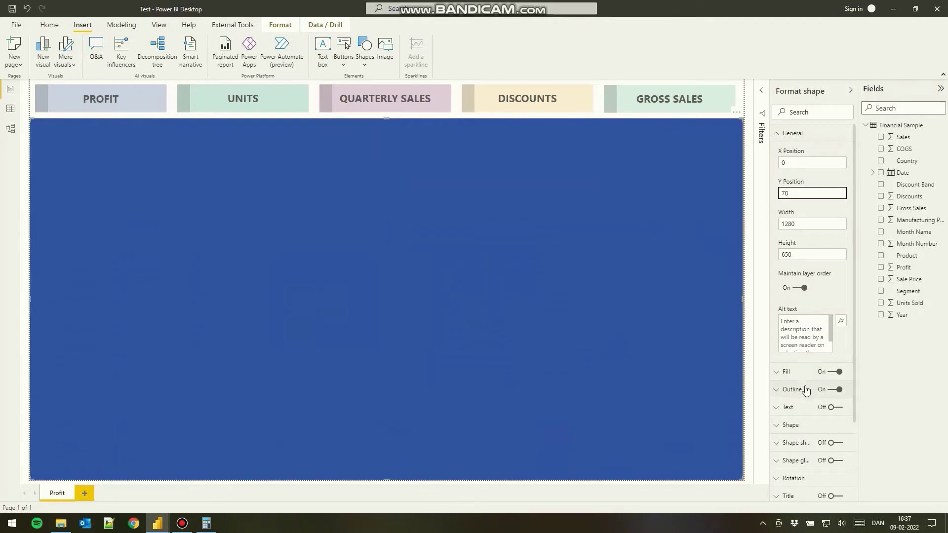
# Fill the background rectangle with the light gray theme color and turn off its outline.
pyautogui.click(779, 372)
pyautogui.click(791, 401)
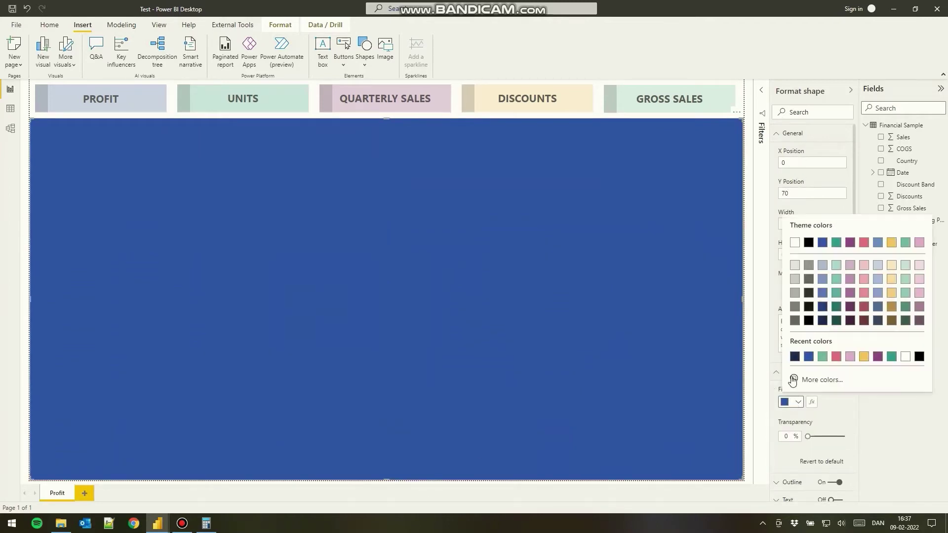
pyautogui.click(794, 267)
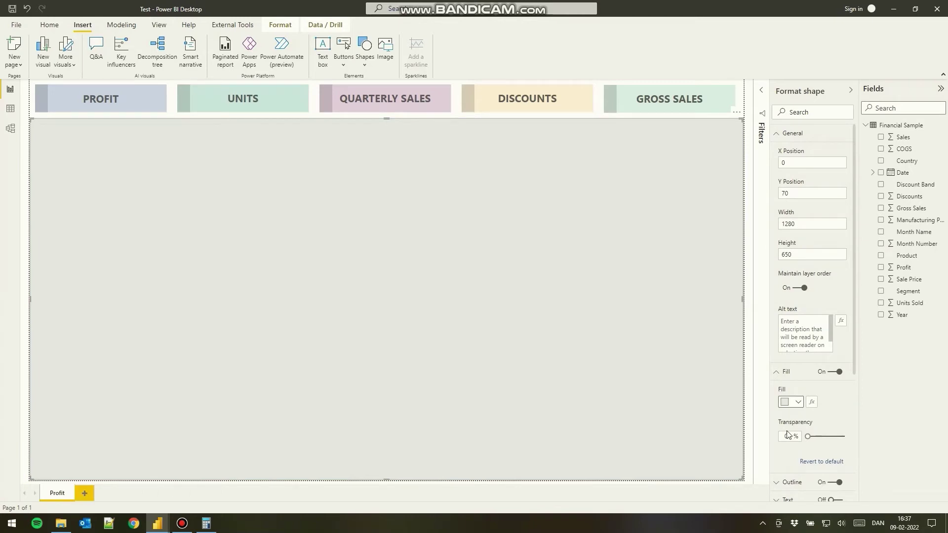
pyautogui.click(748, 367)
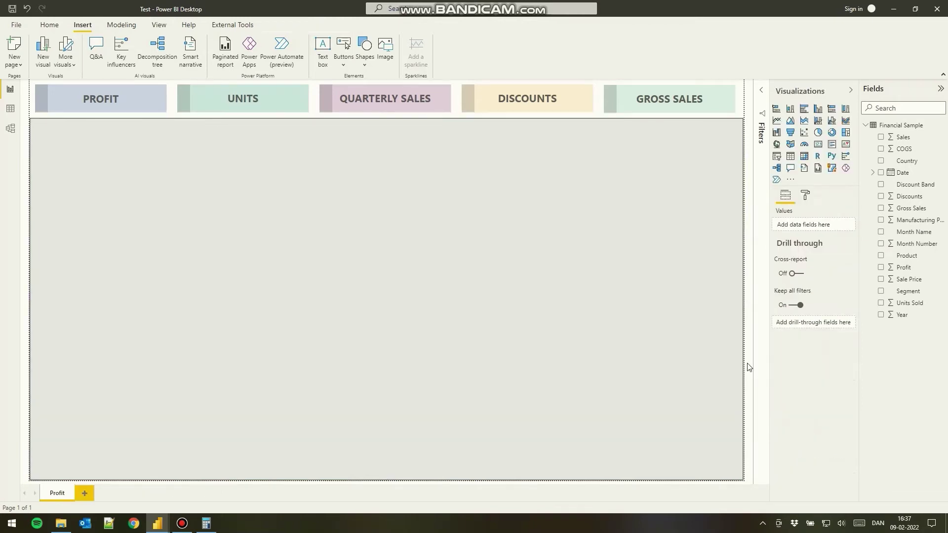
pyautogui.click(396, 230)
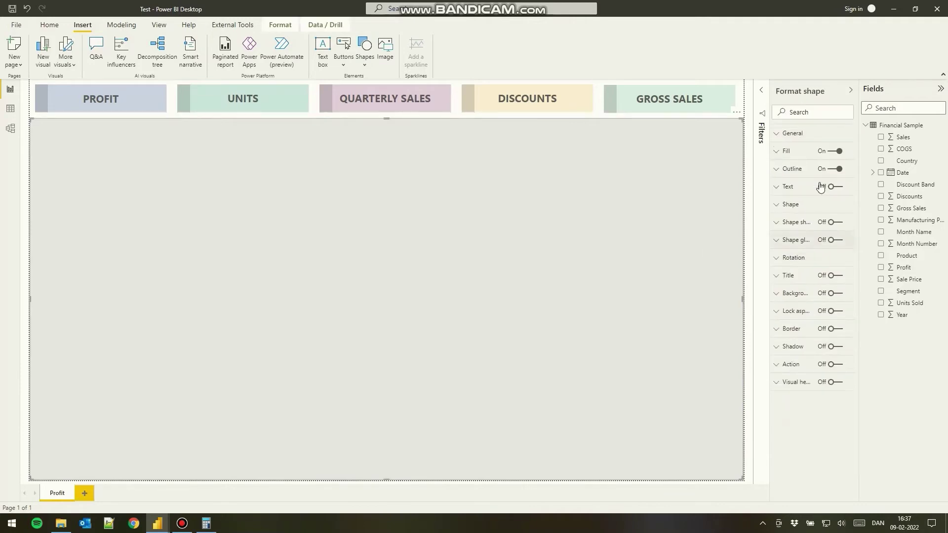
pyautogui.click(832, 151)
pyautogui.click(834, 152)
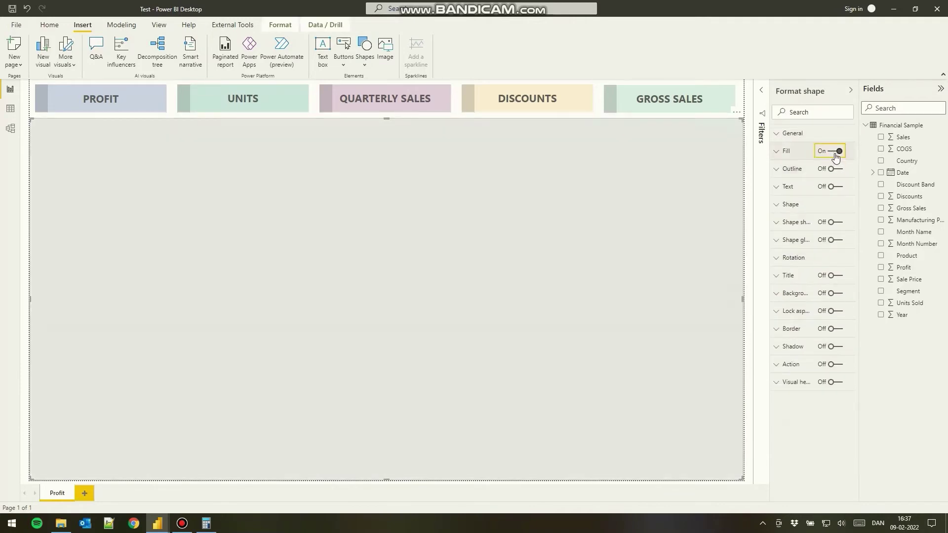
pyautogui.click(750, 263)
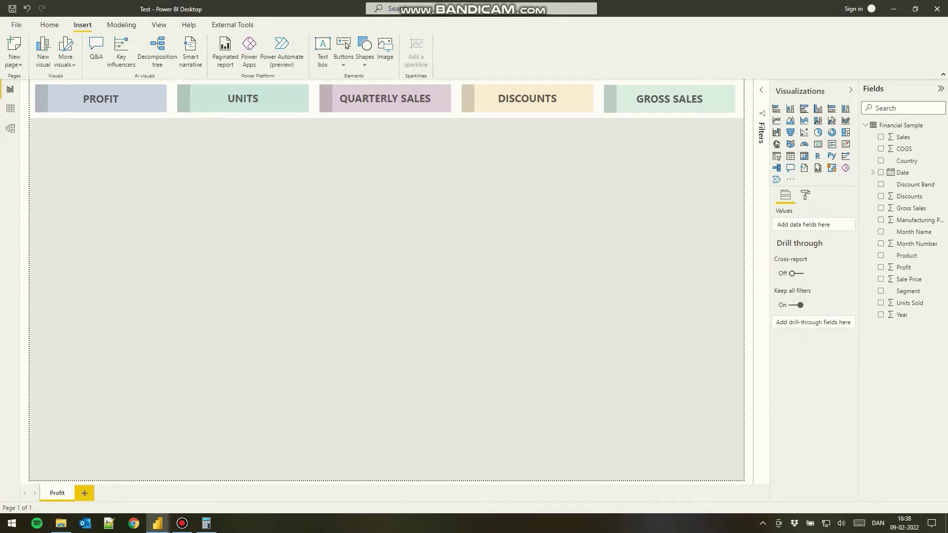
# Place the Profit by Country and Product column chart over the gray background rectangle.
pyautogui.click(339, 365)
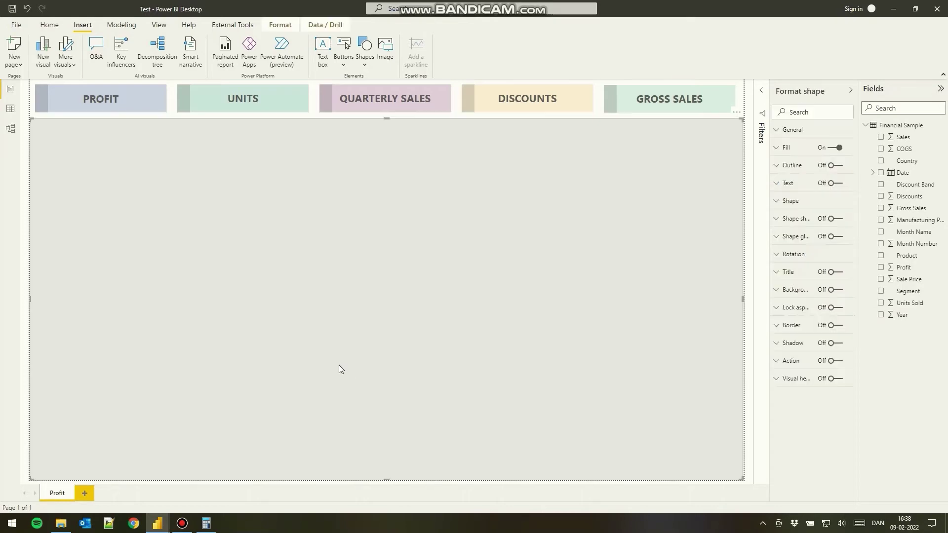
pyautogui.press('Delete')
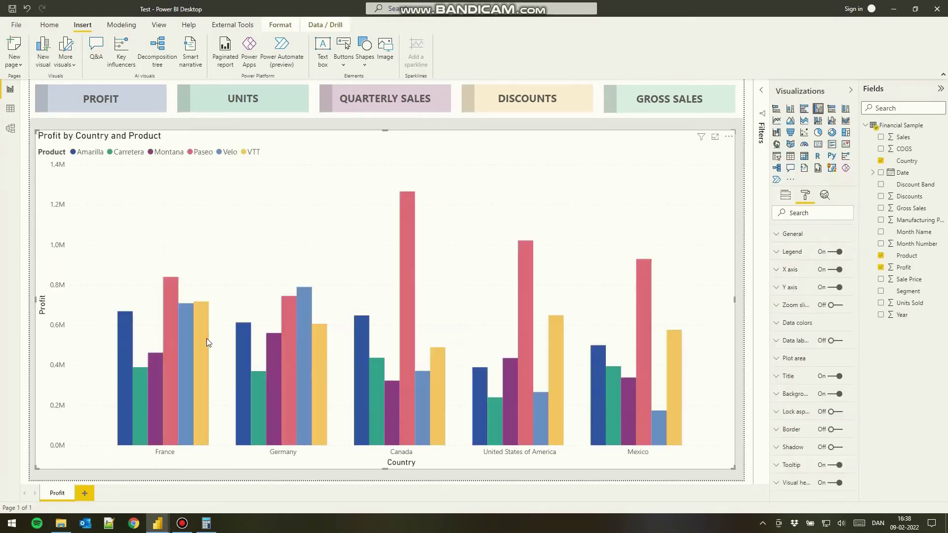
# Add four blank pages to the report after the Profit page.
pyautogui.click(82, 493)
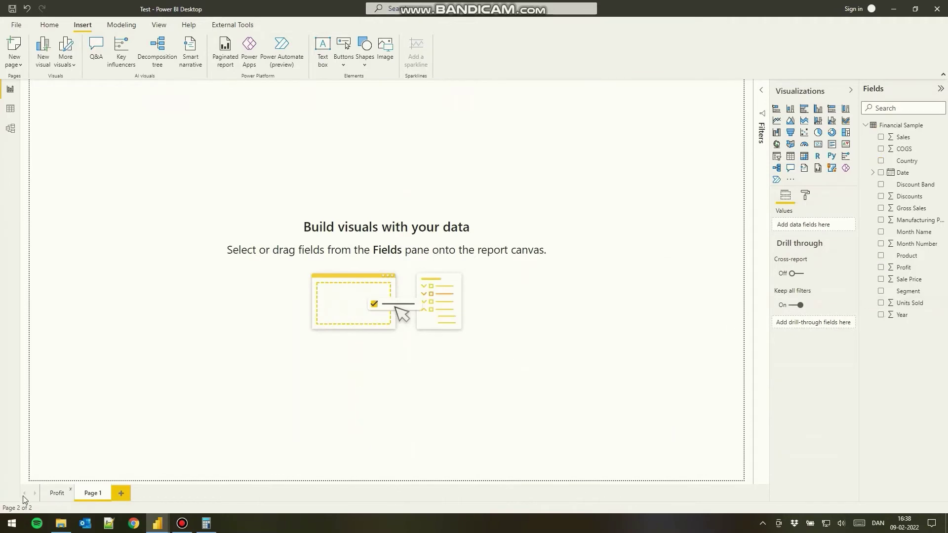
pyautogui.click(55, 493)
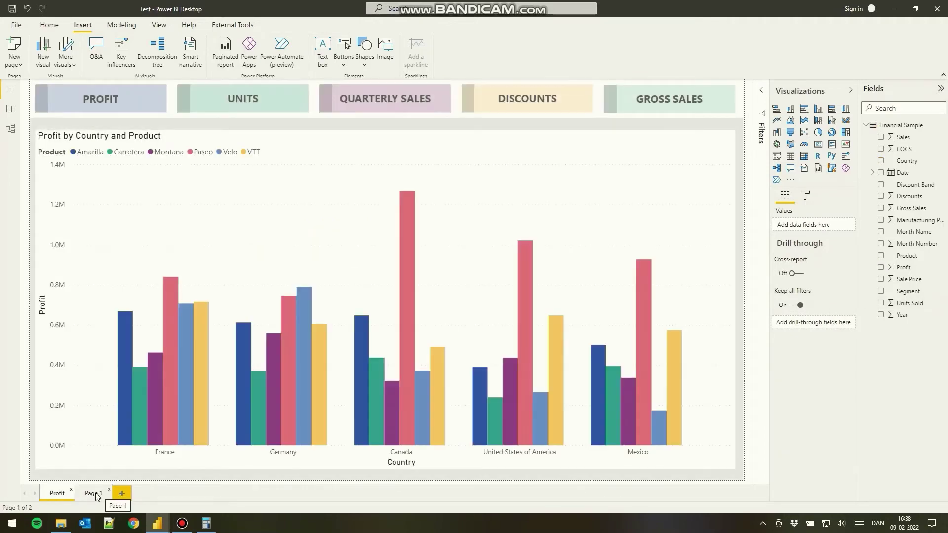
pyautogui.click(122, 493)
pyautogui.click(160, 493)
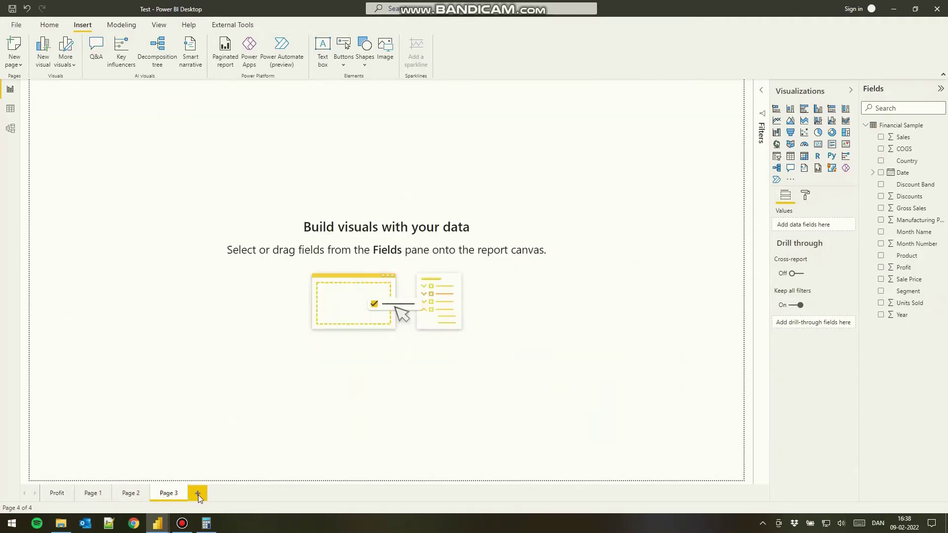
pyautogui.click(198, 494)
# Rename Page 1 as UNITS and Page 2 as QUARTERLY SALES.
pyautogui.doubleClick(94, 493)
pyautogui.write('UNITS')
pyautogui.press('Return')
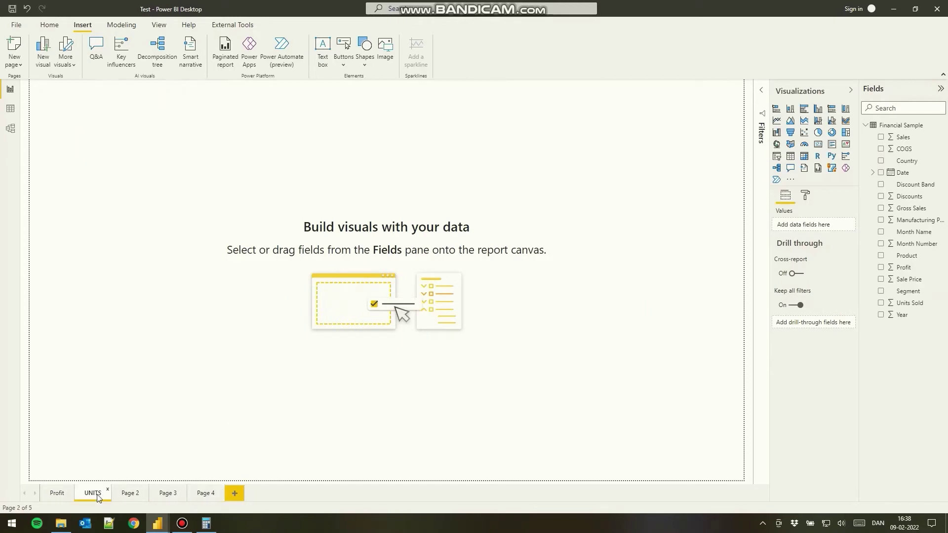
pyautogui.doubleClick(130, 493)
pyautogui.write('GUARTERLY SALES')
pyautogui.press('Return')
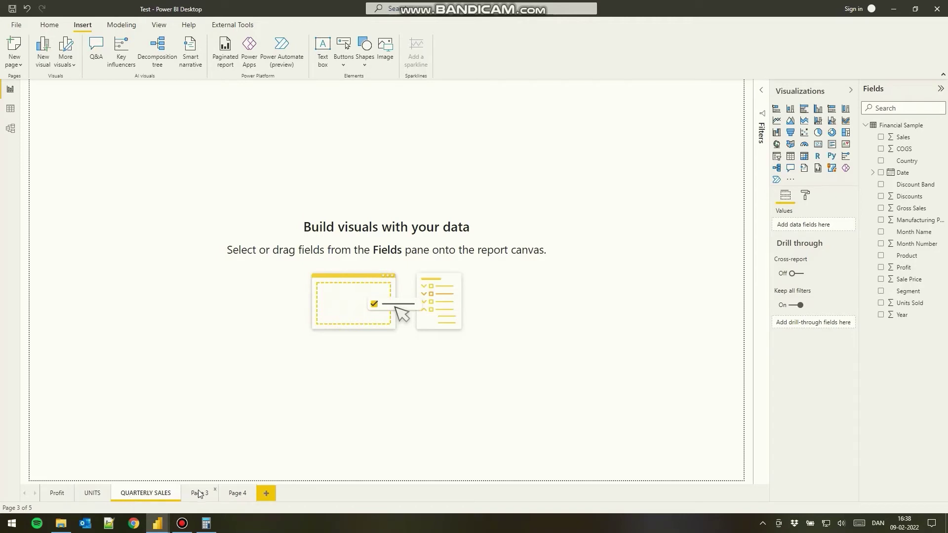
# Rename Page 3 as DISCOUNTS and Page 4 as GROSS SALES.
pyautogui.doubleClick(198, 493)
pyautogui.write('DISC')
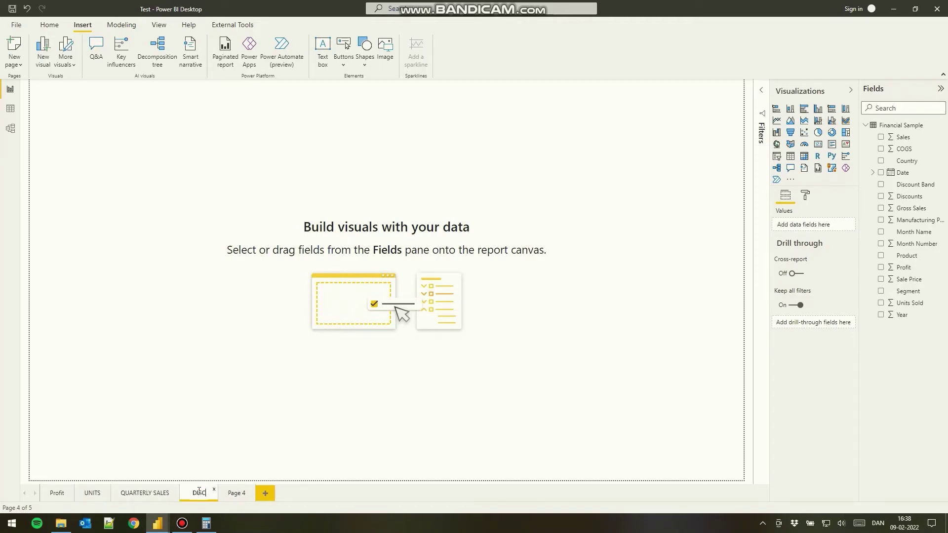
pyautogui.write('OUNTS')
pyautogui.press('Return')
pyautogui.doubleClick(244, 493)
pyautogui.write('GROSS SALES')
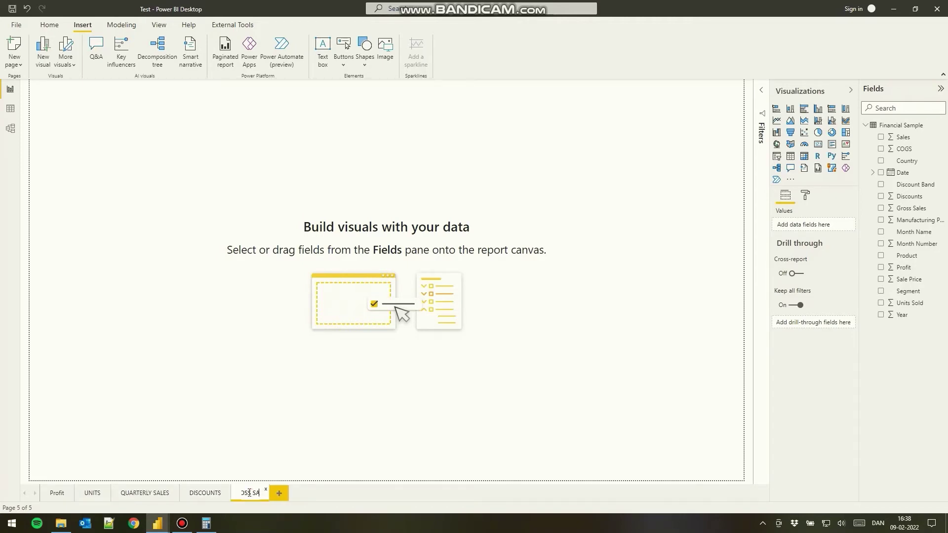
pyautogui.press('Return')
# Rename the first report page in capitals as PROFIT.
pyautogui.doubleClick(55, 493)
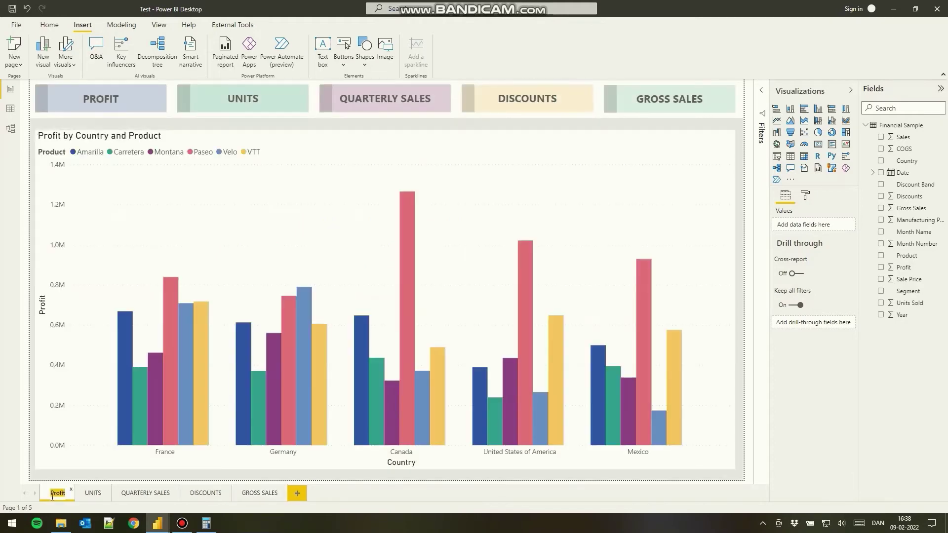
pyautogui.write('PROFIT')
pyautogui.press('Return')
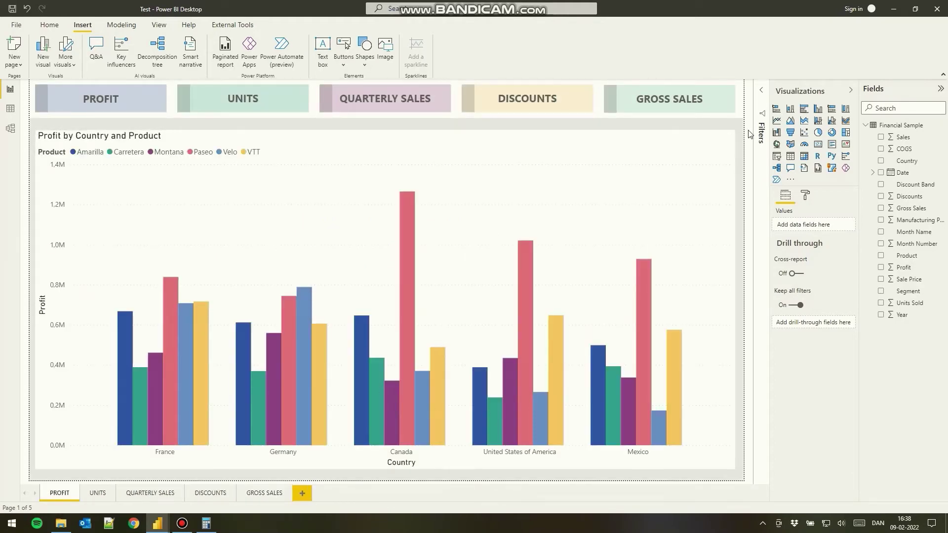
# Copy the gray background rectangle from the PROFIT page to the UNITS, QUARTERLY SALES, DISCOUNTS and GROSS SALES pages.
pyautogui.click(197, 123)
pyautogui.hotkey('ctrl', 'x')
pyautogui.click(98, 493)
pyautogui.hotkey('ctrl', 'v')
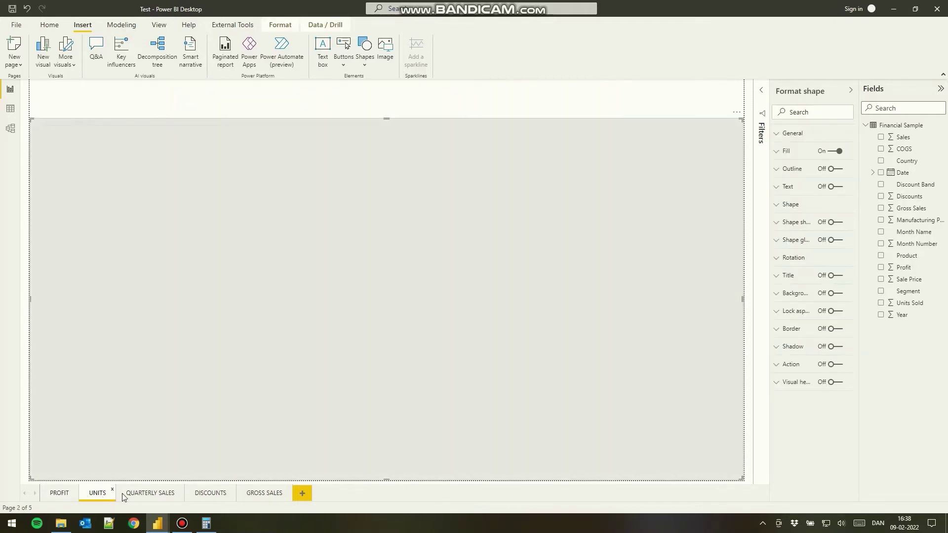
pyautogui.click(150, 493)
pyautogui.hotkey('ctrl', 'v')
pyautogui.click(217, 493)
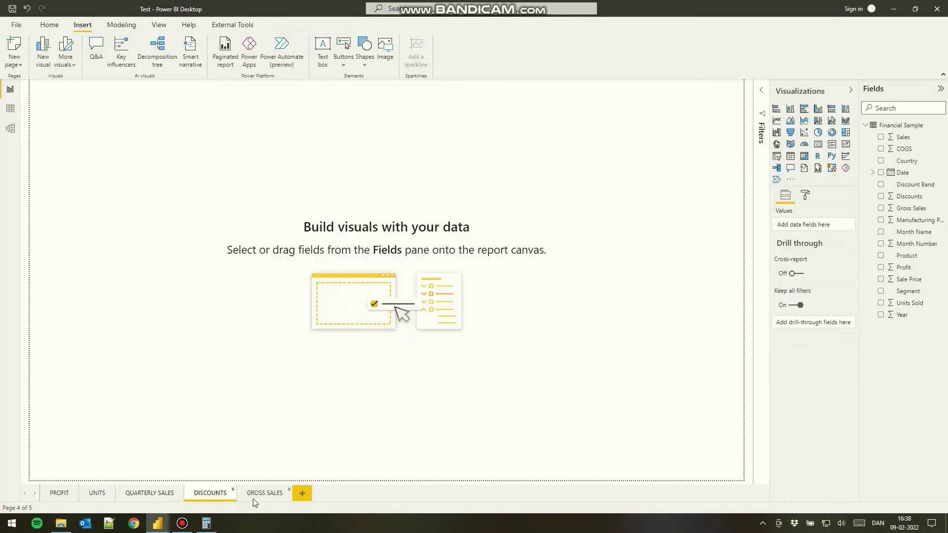
pyautogui.hotkey('ctrl', 'v')
pyautogui.click(263, 493)
pyautogui.hotkey('ctrl', 'v')
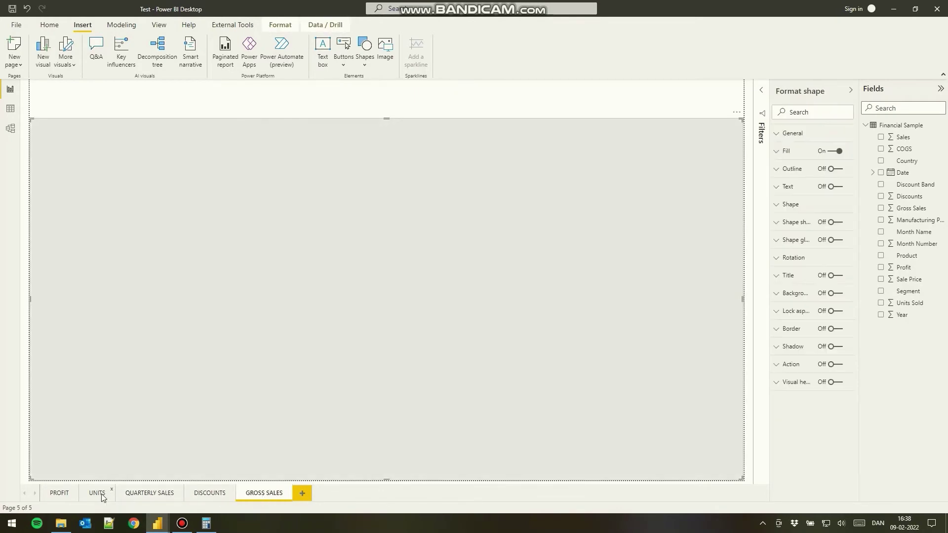
# Place the Units Sold by Product and Segment chart on UNITS and the Units Sold by Year, Quarter, Month and Segment chart on QUARTERLY SALES.
pyautogui.click(101, 493)
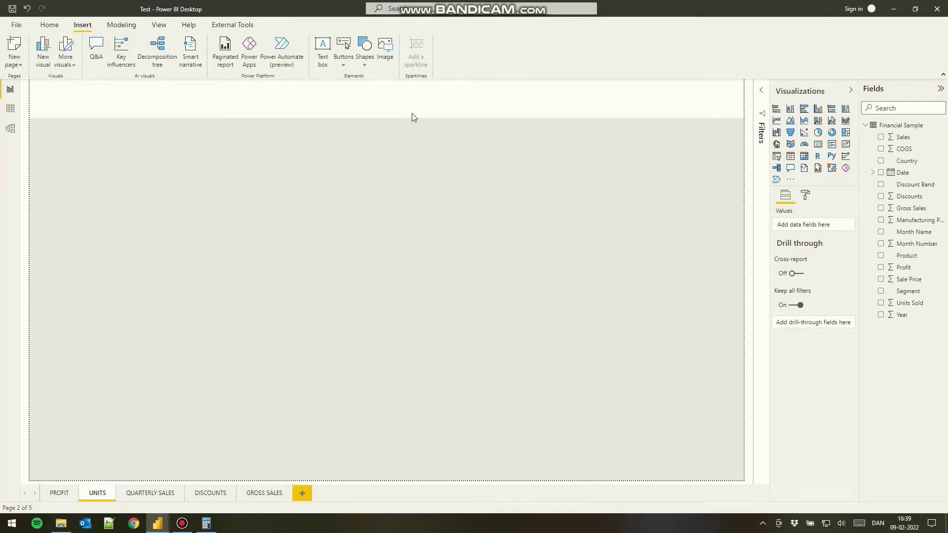
pyautogui.hotkey('ctrl', 'v')
pyautogui.click(150, 494)
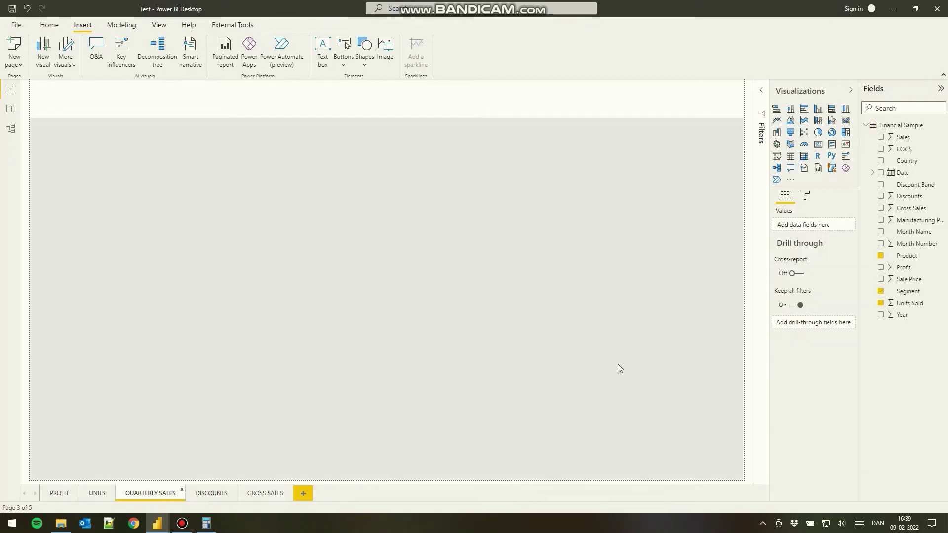
pyautogui.hotkey('ctrl', 'v')
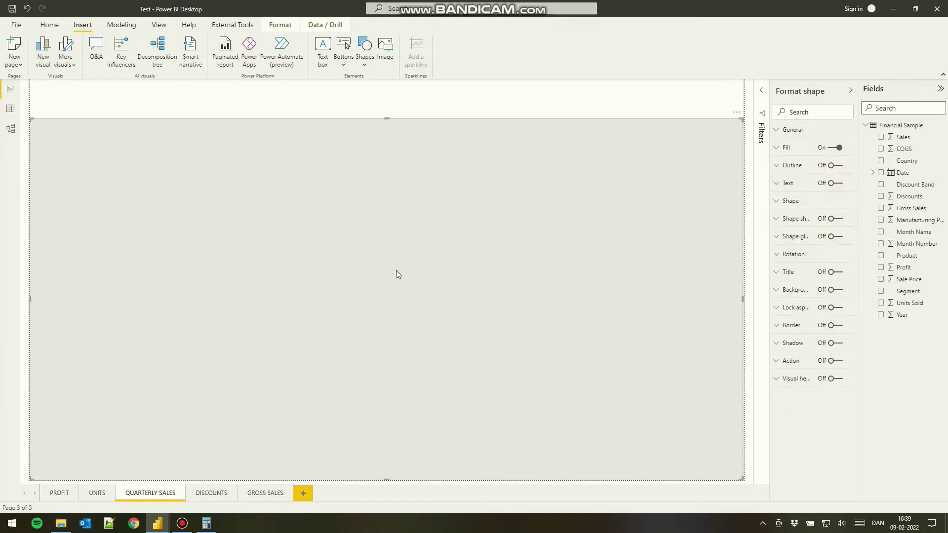
# Place the Discounts by Year, Segment and Country chart on the DISCOUNTS page and open the GROSS SALES page.
pyautogui.click(211, 493)
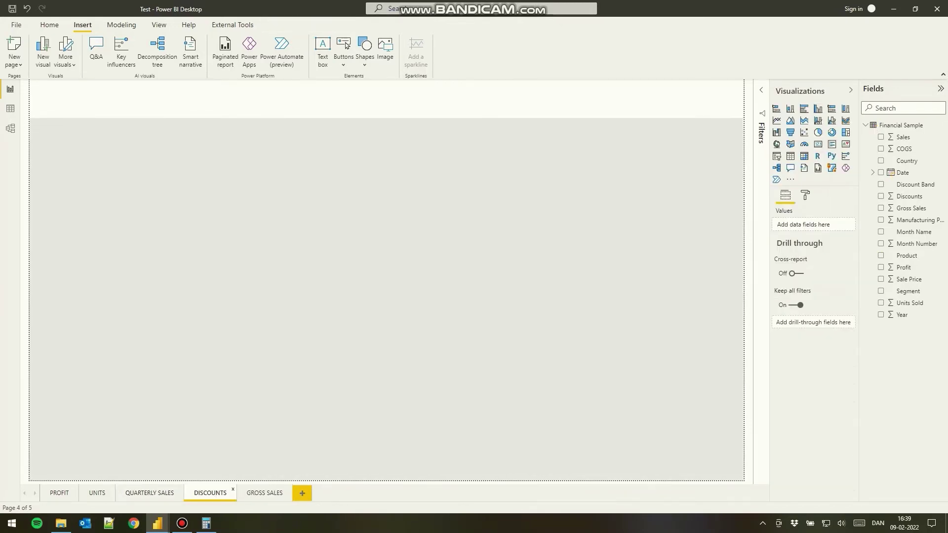
pyautogui.hotkey('ctrl', 'v')
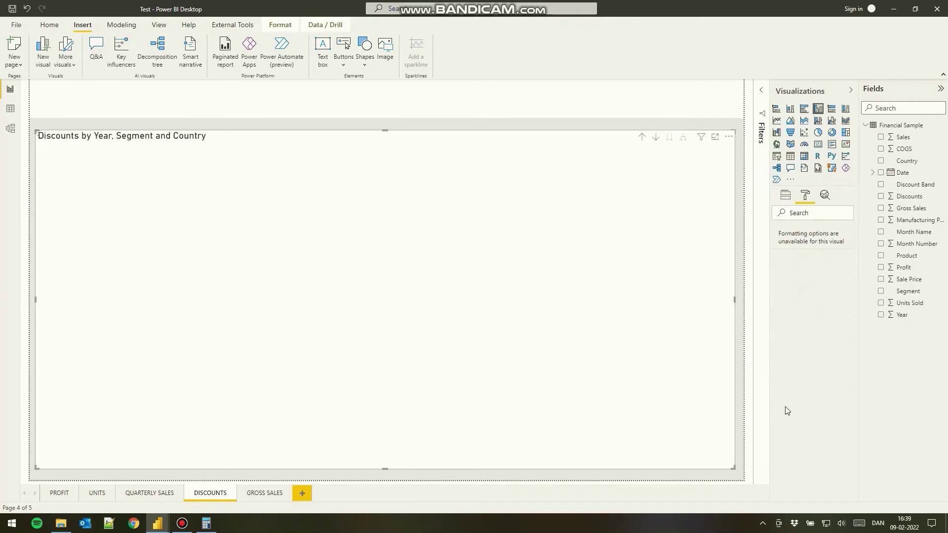
pyautogui.click(257, 494)
# Add a bookmark of the PROFIT page and name it PROFIT.
pyautogui.click(54, 495)
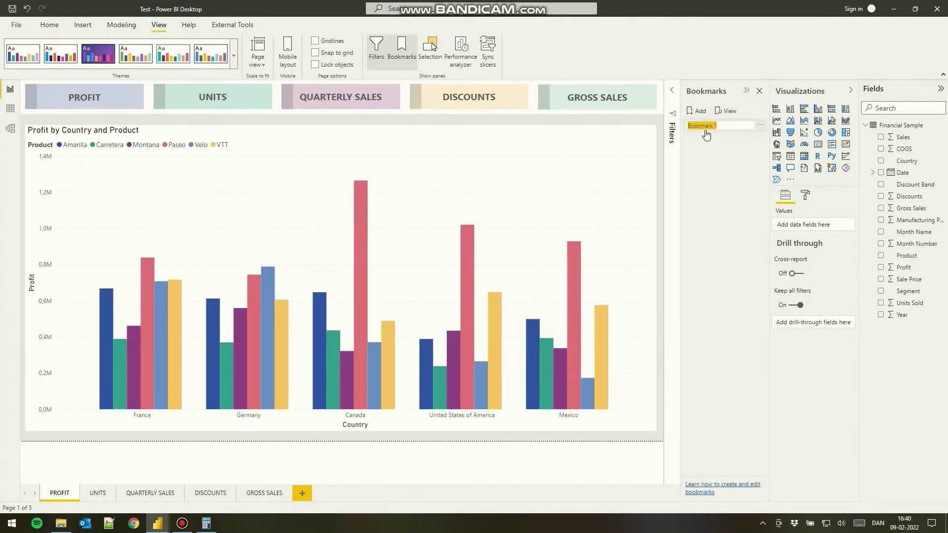
pyautogui.write('PROFIT')
pyautogui.press('Return')
# Add a bookmark of the UNITS page and name it UNITS.
pyautogui.click(96, 496)
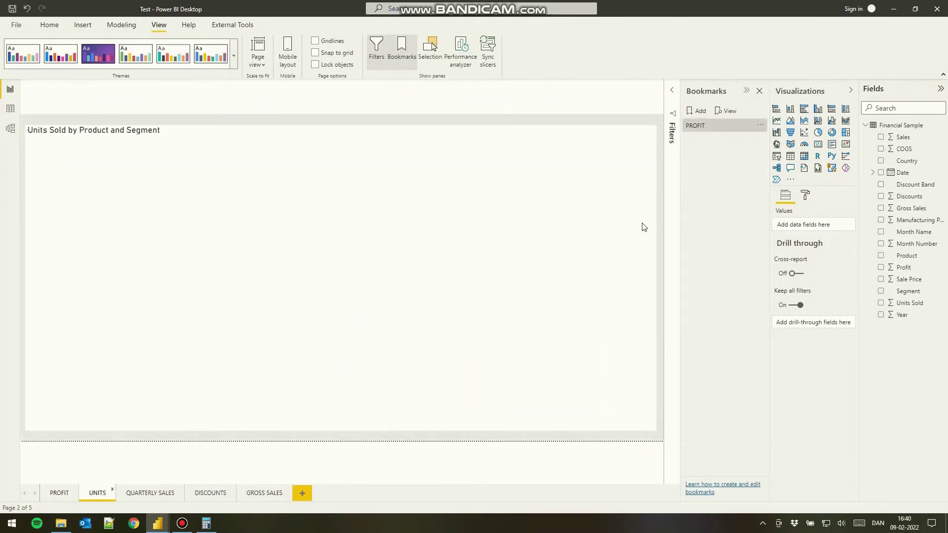
pyautogui.click(696, 110)
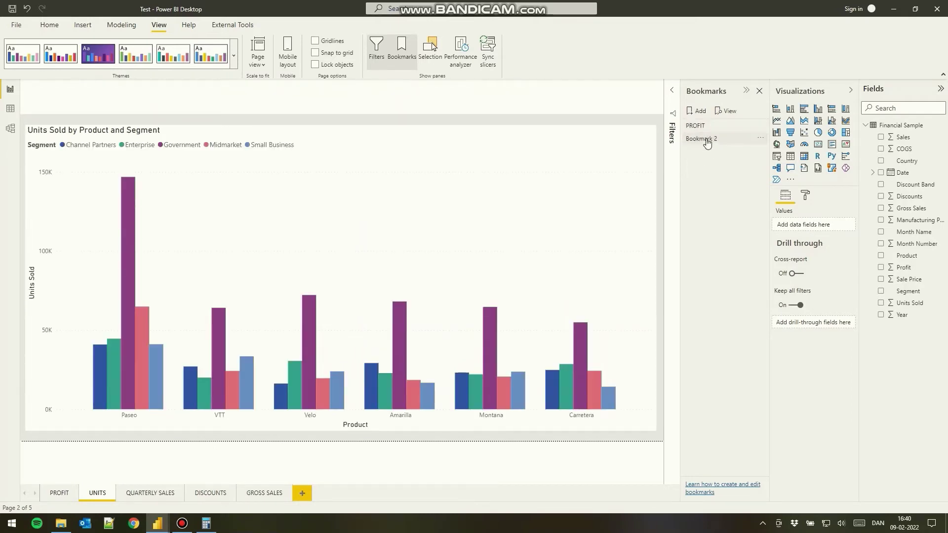
pyautogui.doubleClick(706, 140)
pyautogui.write('UNITS')
pyautogui.press('Return')
# Add a third bookmark below UNITS and name it QUARTELY SALES.
pyautogui.click(146, 492)
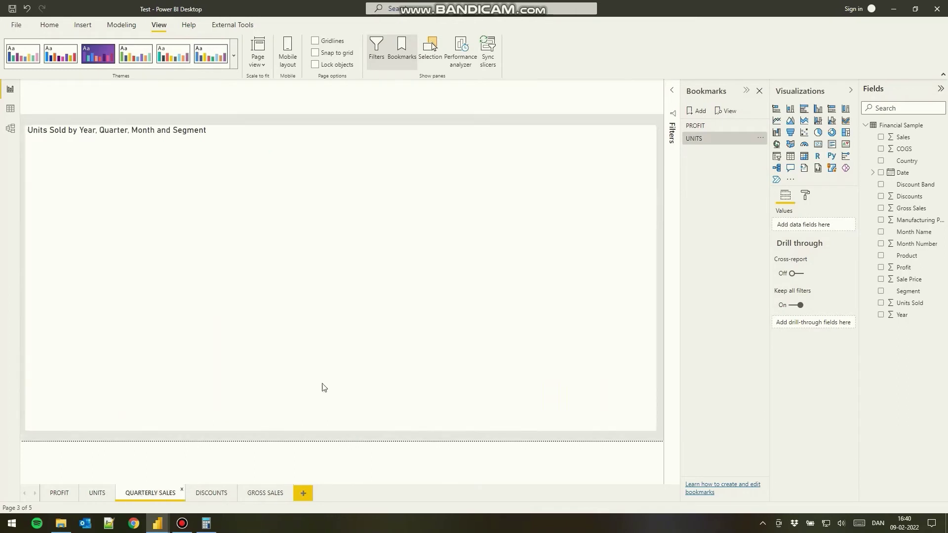
pyautogui.click(706, 141)
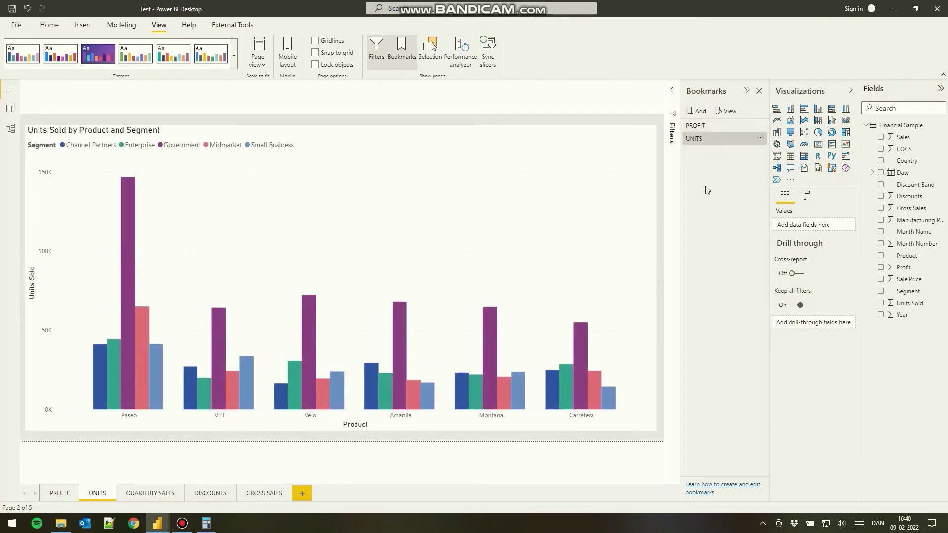
pyautogui.click(696, 111)
pyautogui.doubleClick(710, 153)
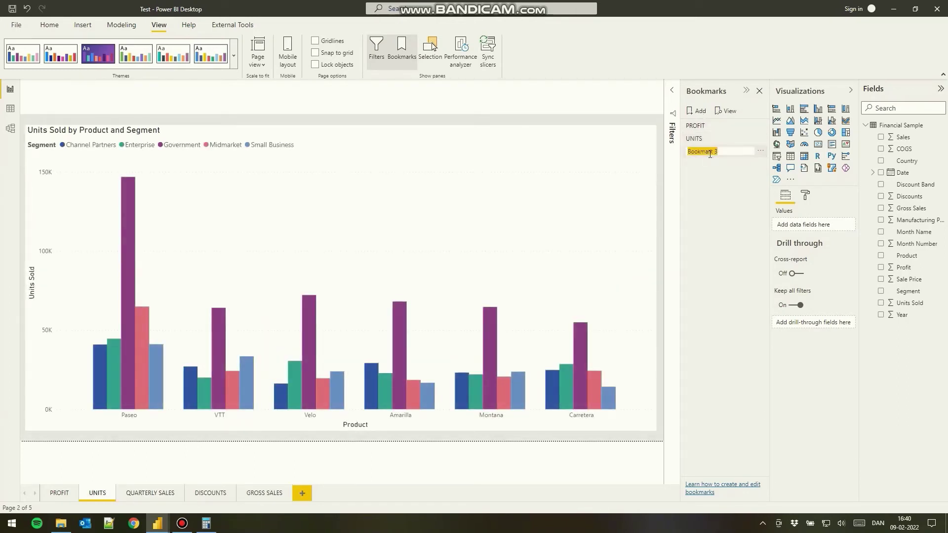
pyautogui.write('QUARTELY SALES')
pyautogui.press('Return')
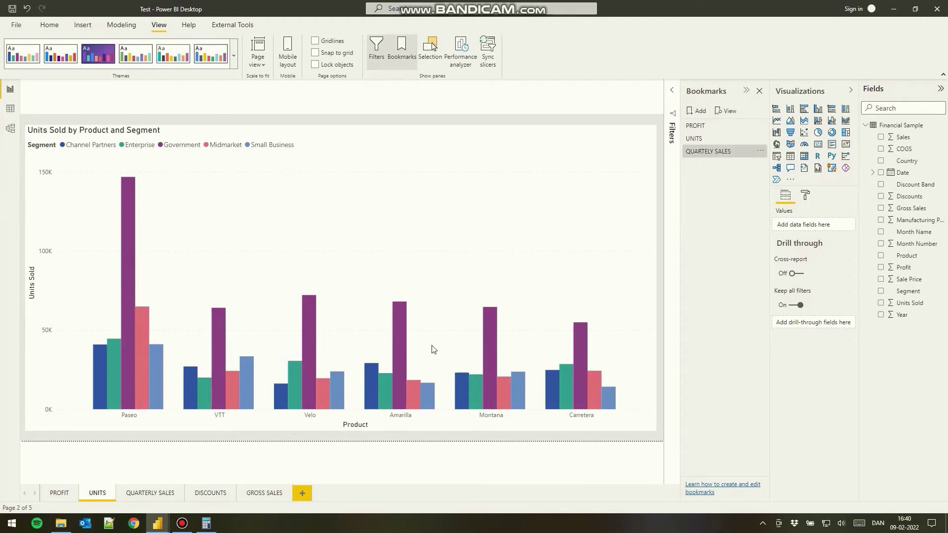
# Update the QUARTELY SALES bookmark to capture the QUARTERLY SALES page.
pyautogui.click(160, 493)
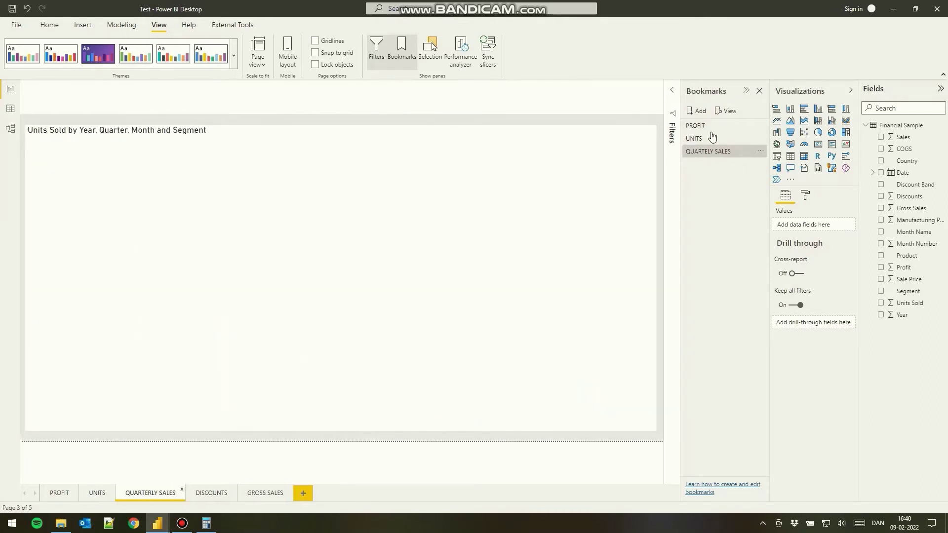
pyautogui.rightClick(708, 157)
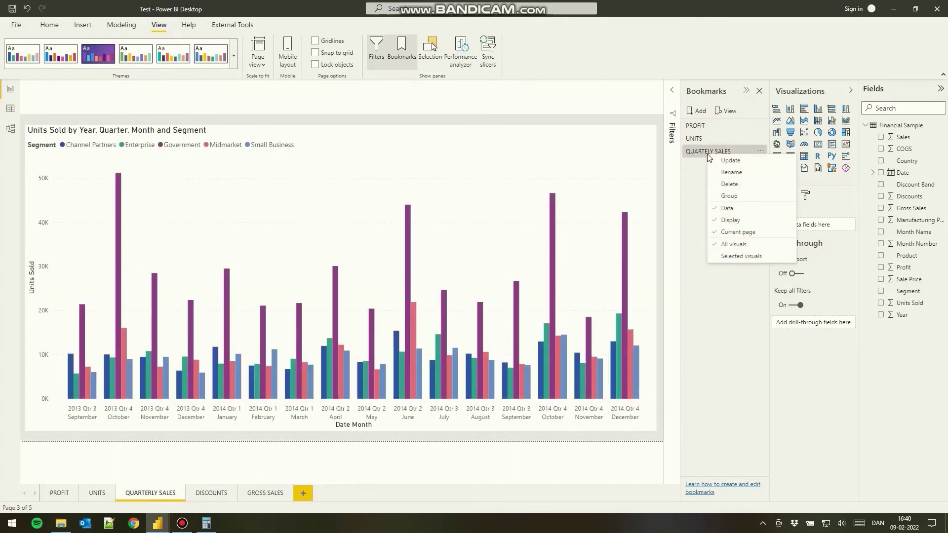
pyautogui.click(736, 162)
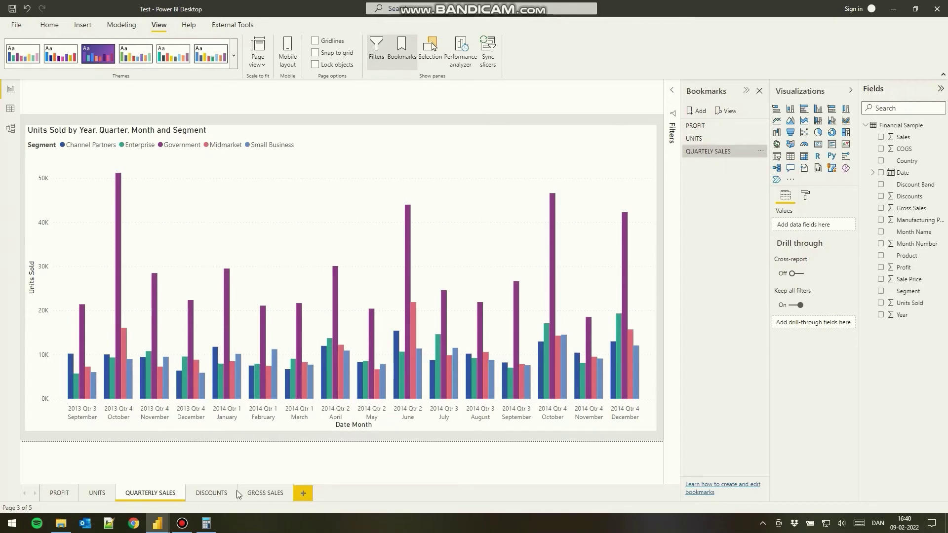
# Add a bookmark of the DISCOUNTS page and name it DISCOUNTS.
pyautogui.click(211, 494)
pyautogui.click(696, 110)
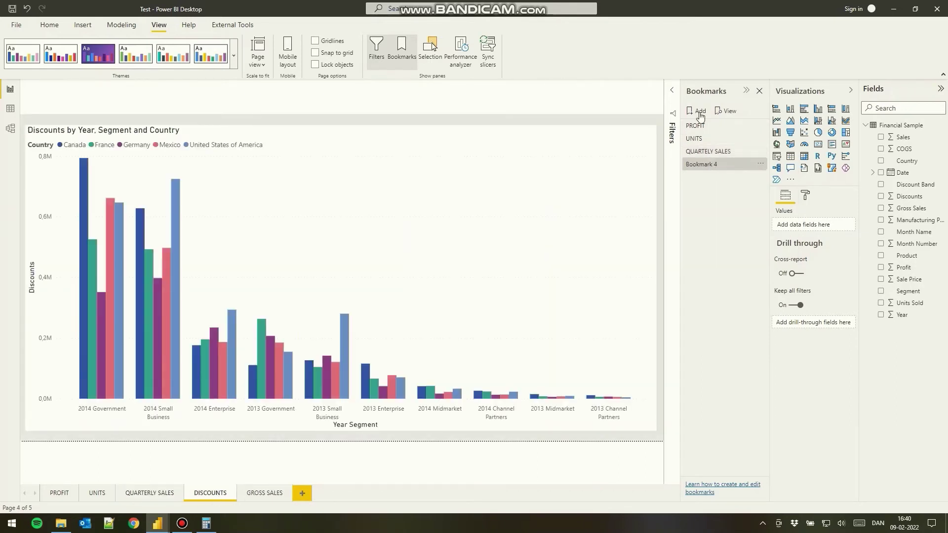
pyautogui.rightClick(706, 165)
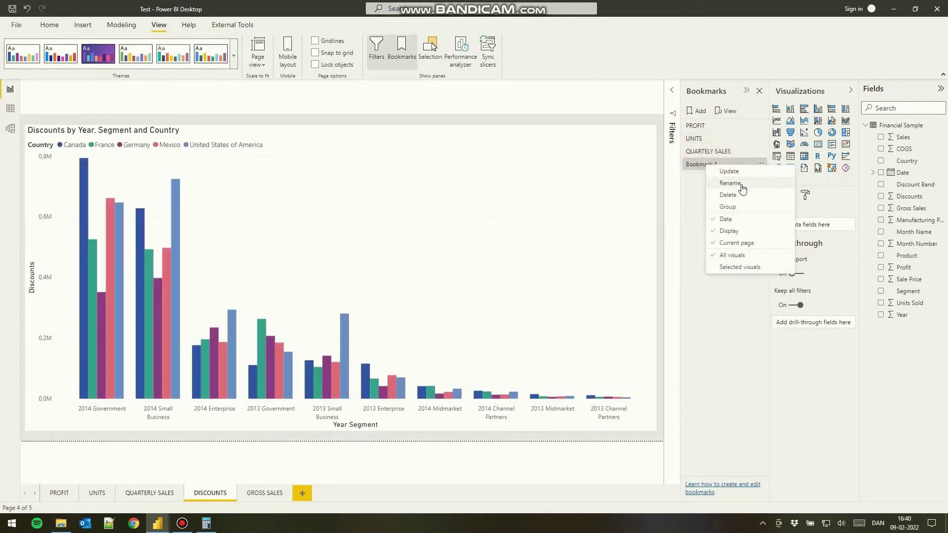
pyautogui.click(740, 184)
pyautogui.write('DISCOUNTS')
pyautogui.press('Return')
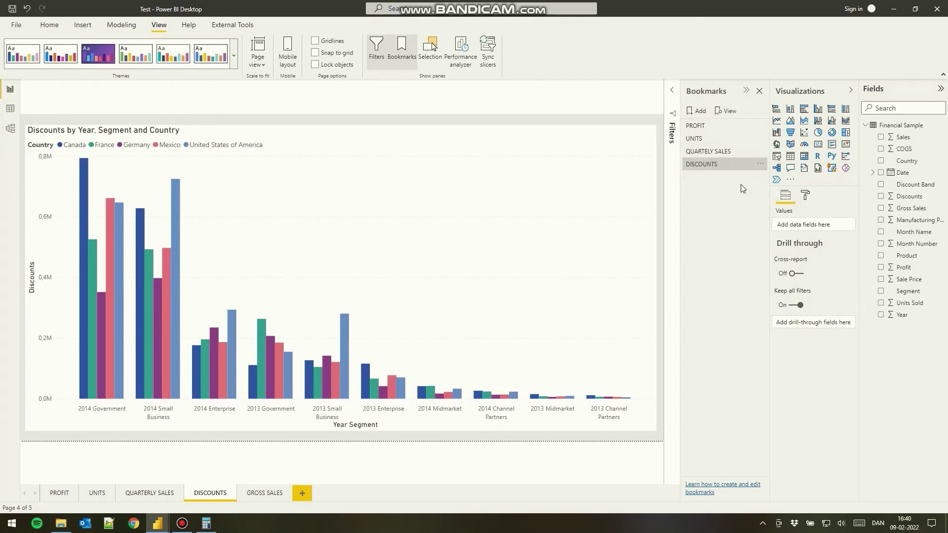
# Test the DISCOUNTS and QUARTELY SALES bookmarks, starting from the GROSS SALES page.
pyautogui.click(260, 500)
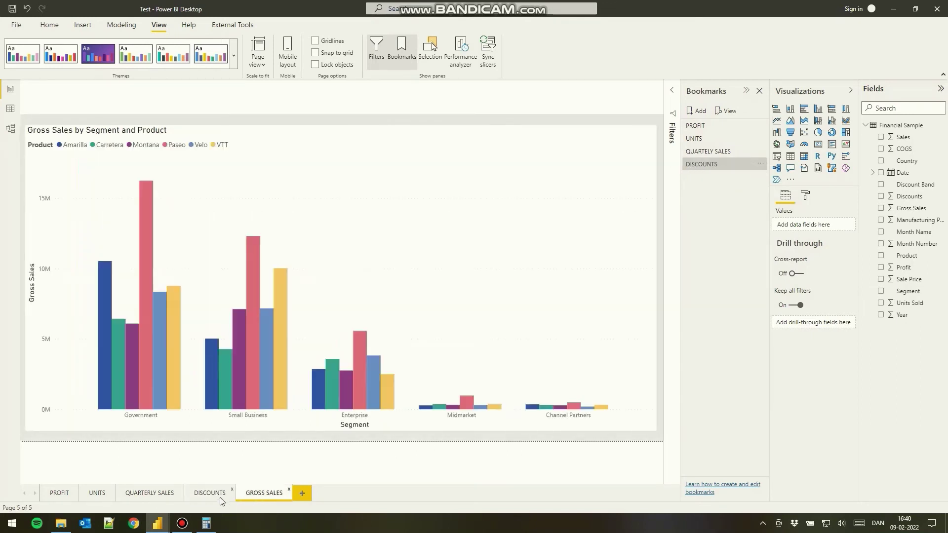
pyautogui.click(710, 168)
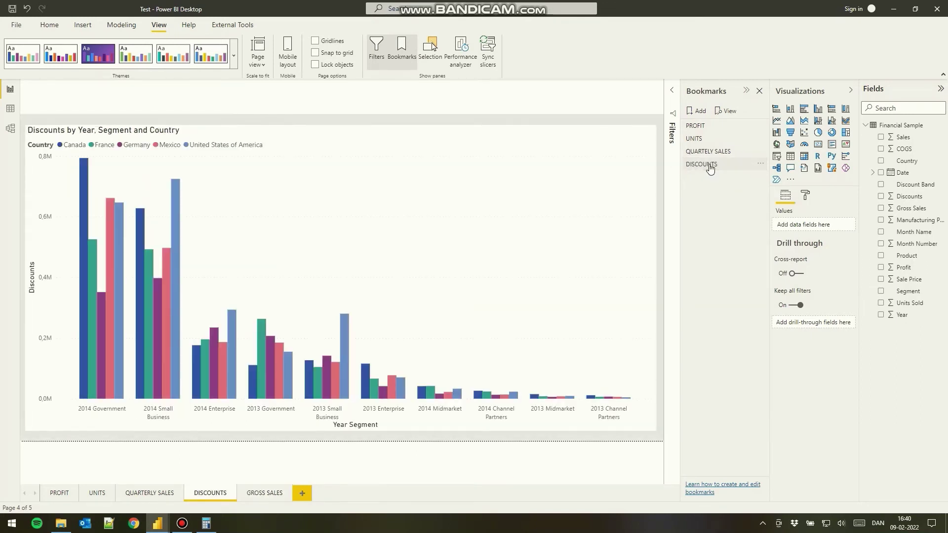
pyautogui.click(707, 152)
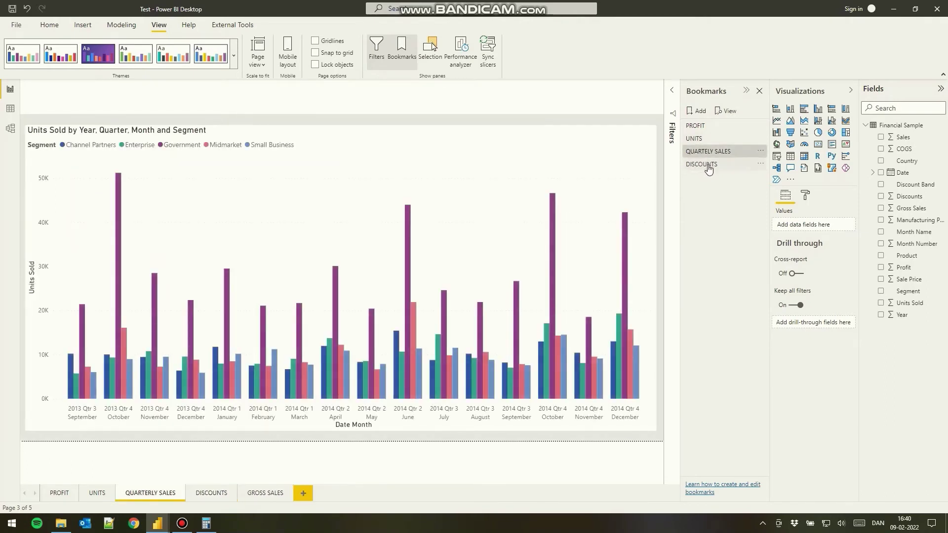
pyautogui.click(708, 166)
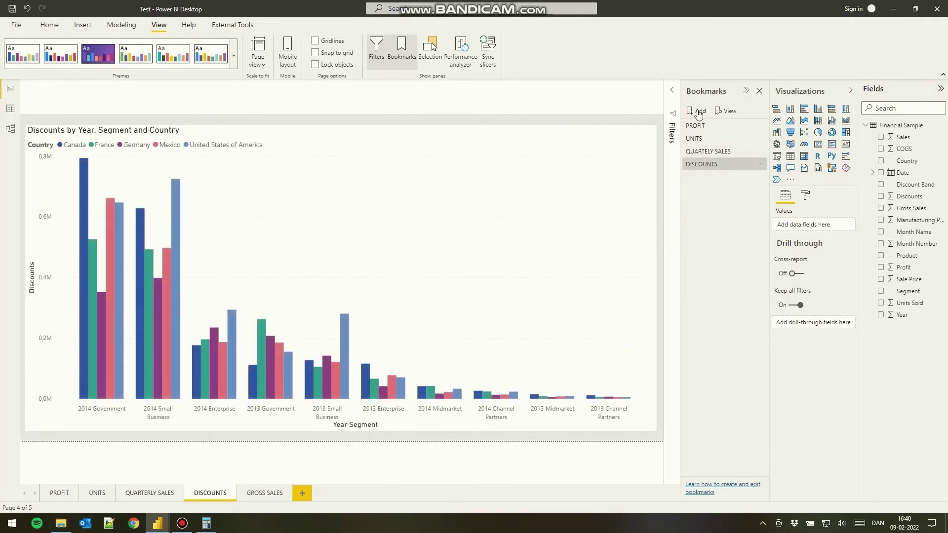
# Add a fifth bookmark below DISCOUNTS and name it GROSS SALES.
pyautogui.click(696, 111)
pyautogui.rightClick(708, 178)
pyautogui.click(729, 202)
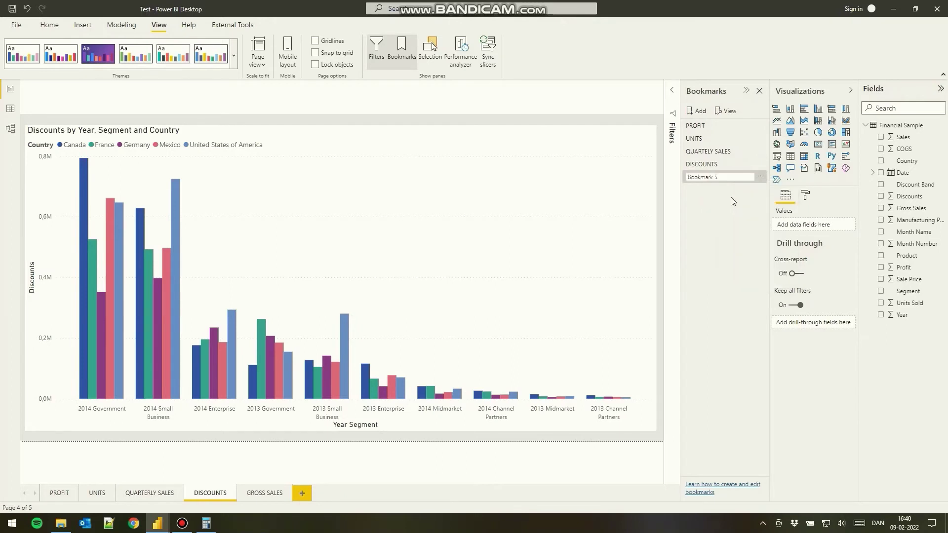
pyautogui.write('GROSS SALES')
pyautogui.press('Return')
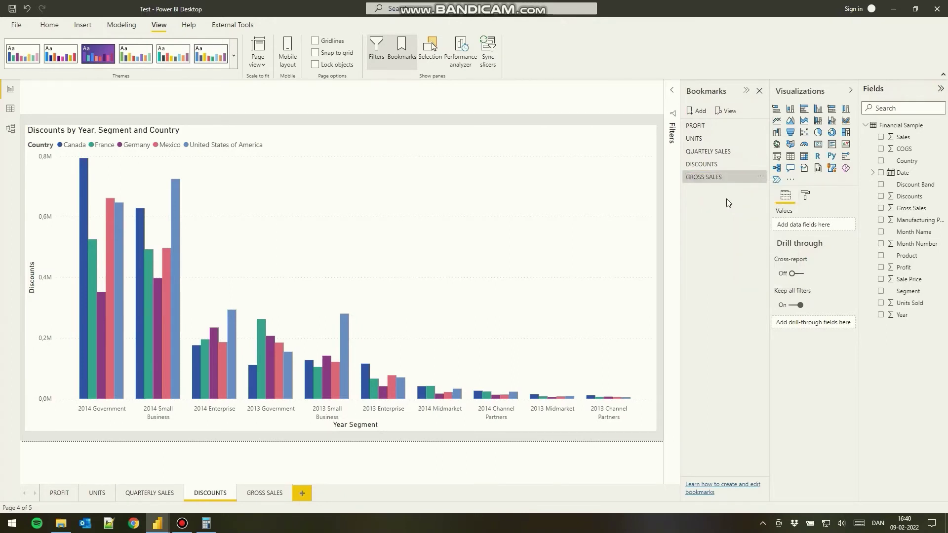
# Update the GROSS SALES bookmark to capture the GROSS SALES page.
pyautogui.click(268, 496)
pyautogui.rightClick(709, 177)
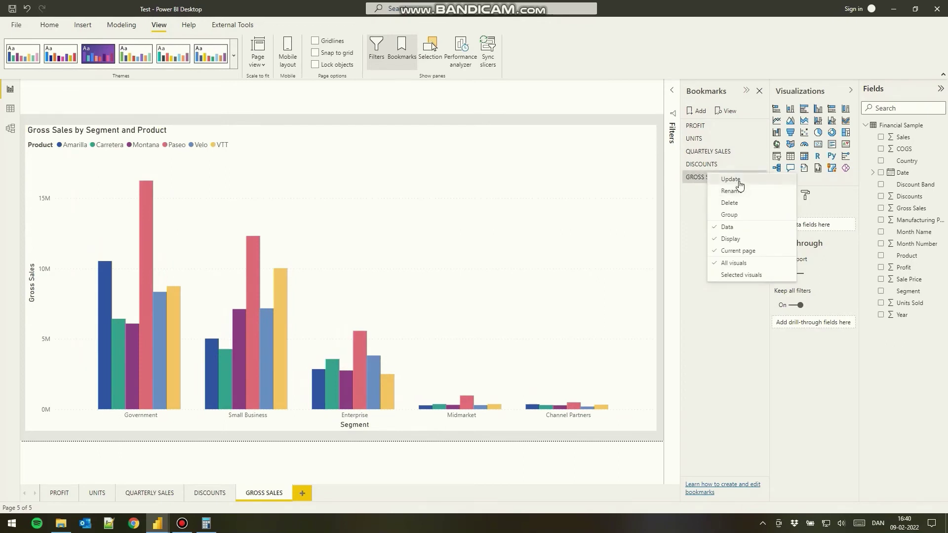
pyautogui.click(739, 186)
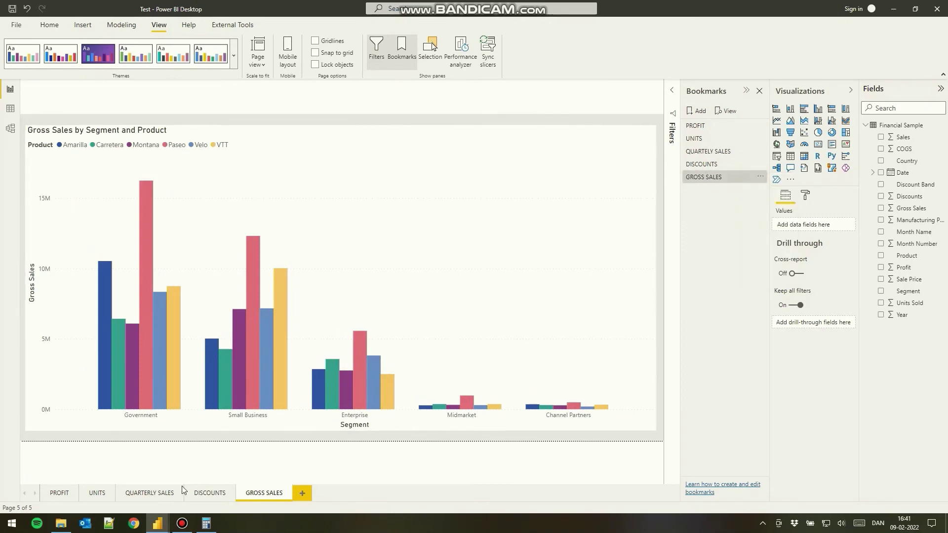
# On the PROFIT page, enable the PROFIT button's action with type Bookmark and link it to the PROFIT bookmark.
pyautogui.click(212, 494)
pyautogui.click(142, 496)
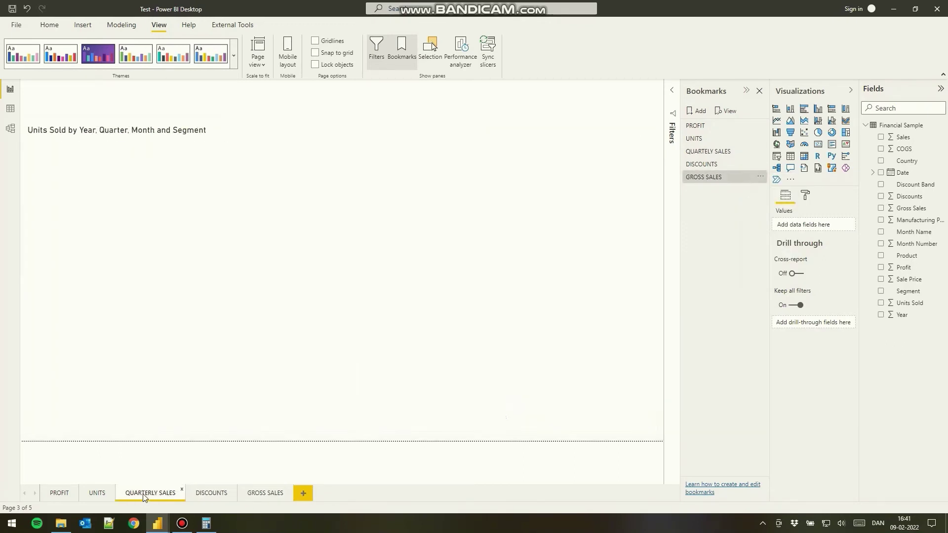
pyautogui.click(95, 493)
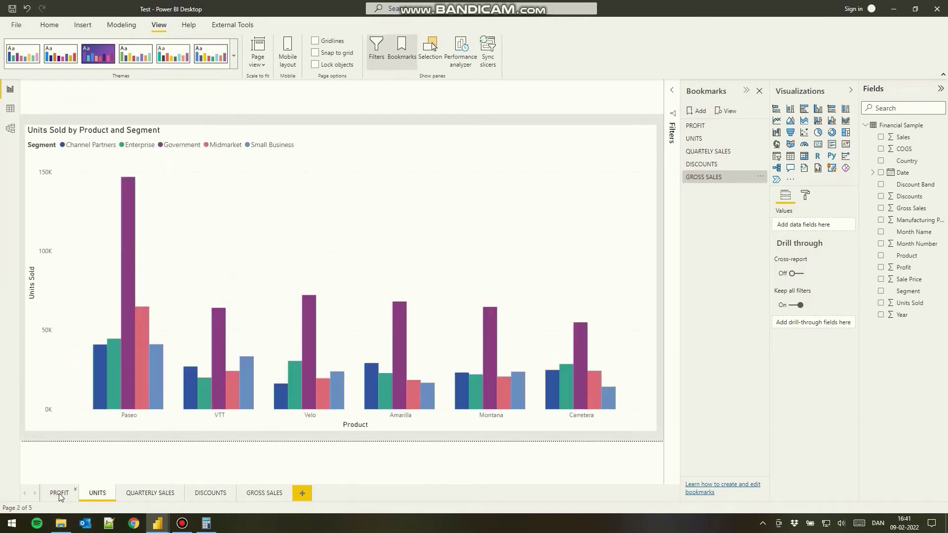
pyautogui.click(59, 494)
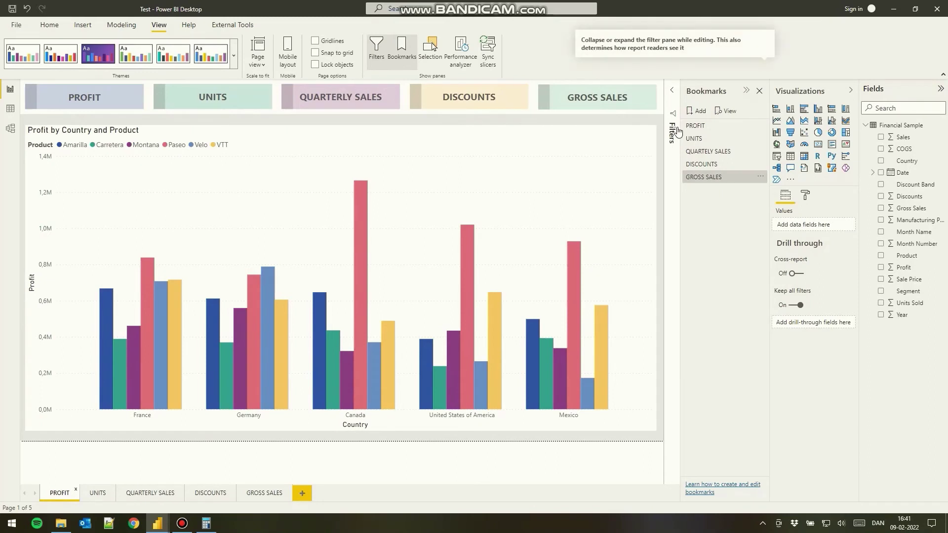
pyautogui.click(126, 95)
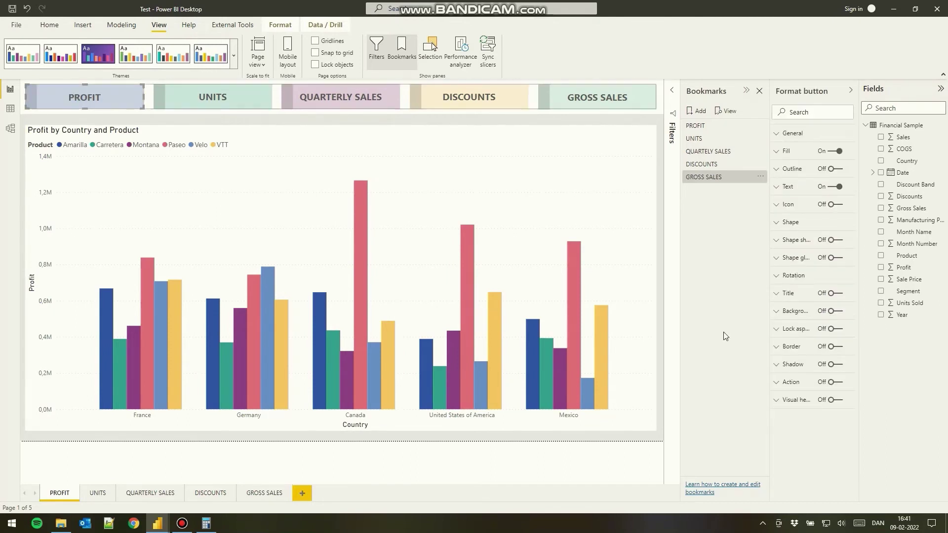
pyautogui.click(838, 383)
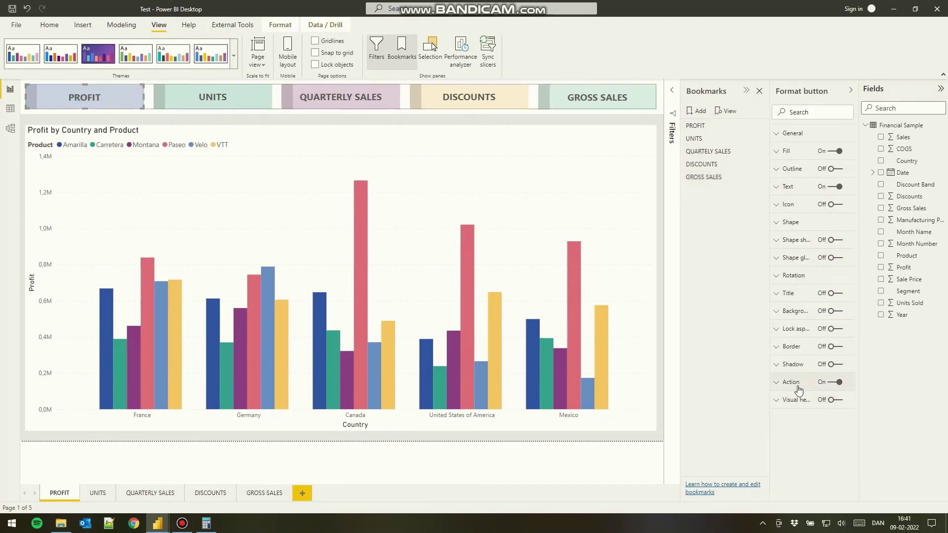
pyautogui.click(822, 415)
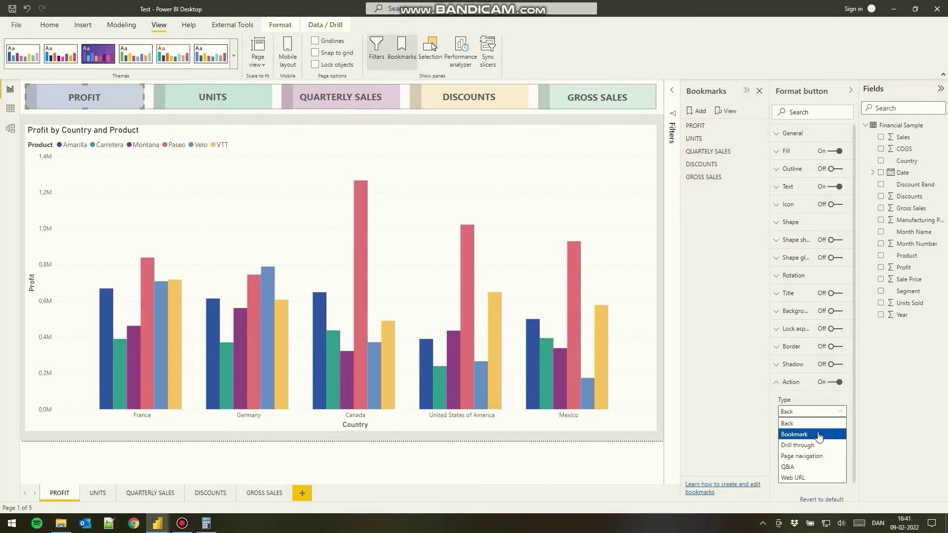
pyautogui.click(820, 434)
pyautogui.click(819, 442)
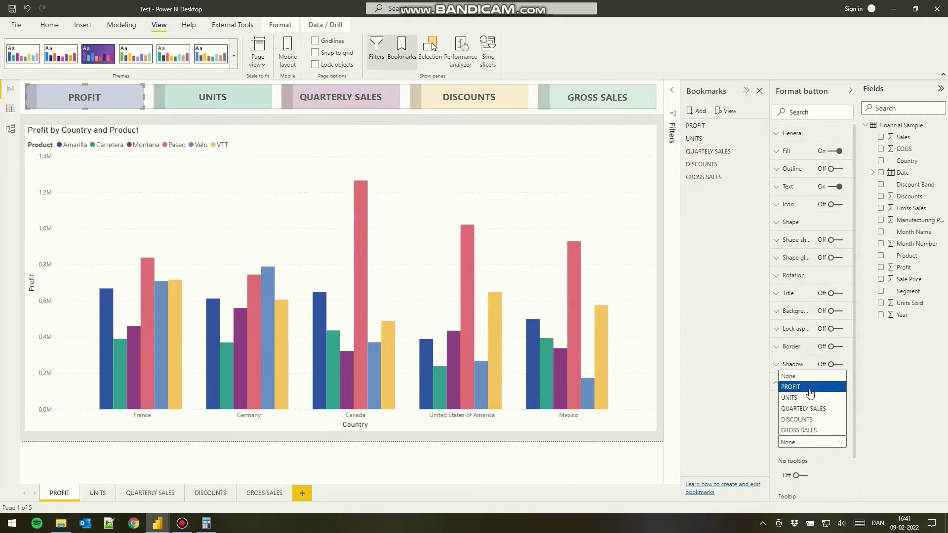
pyautogui.click(793, 387)
# Enable the UNITS button's action with type Bookmark and link it to the UNITS bookmark.
pyautogui.click(252, 102)
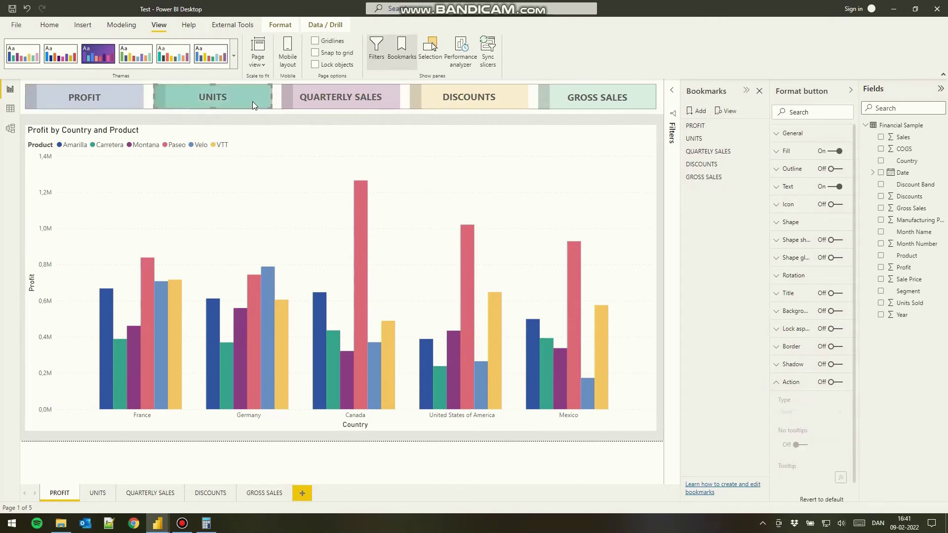
pyautogui.click(833, 383)
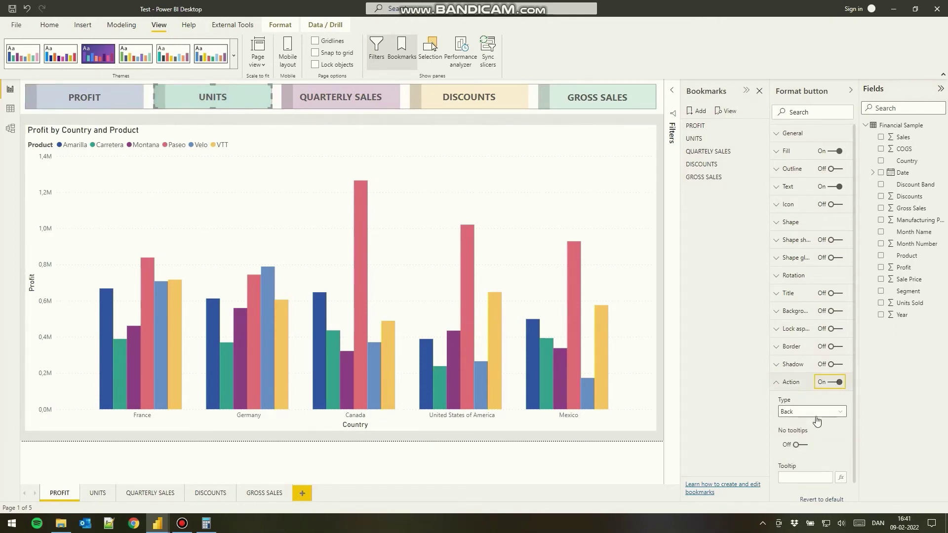
pyautogui.click(815, 414)
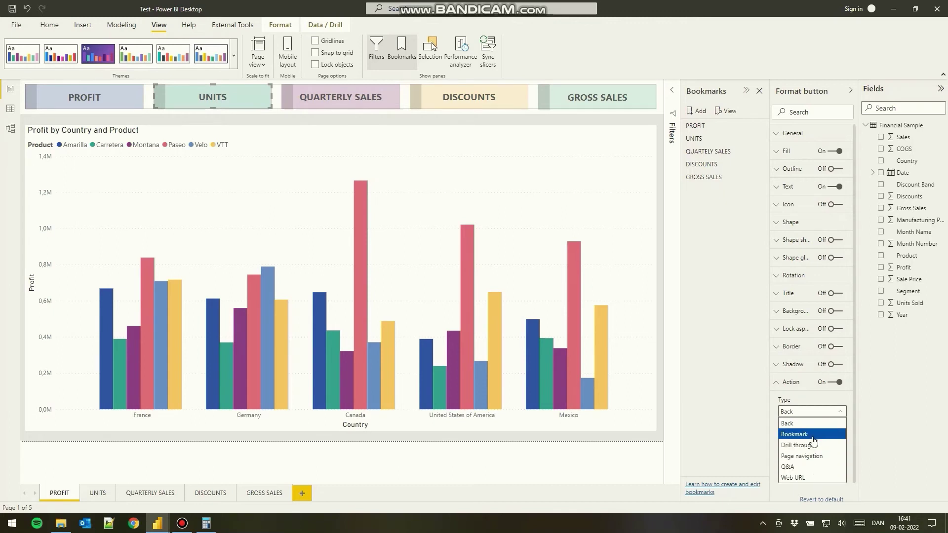
pyautogui.click(809, 434)
pyautogui.click(811, 450)
pyautogui.click(804, 395)
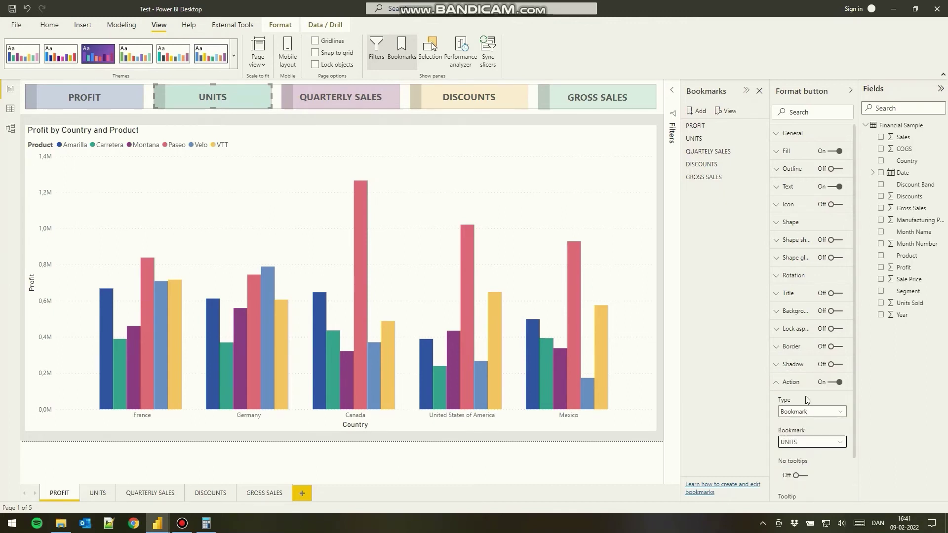
# Enable the QUARTERLY SALES button's action with type Bookmark and link it to the QUARTELY SALES bookmark.
pyautogui.click(339, 102)
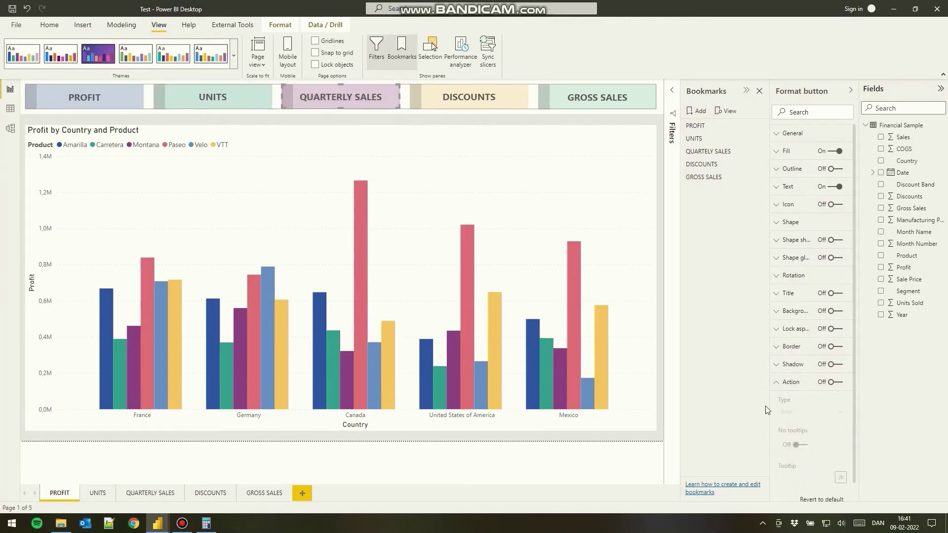
pyautogui.click(833, 384)
pyautogui.click(812, 411)
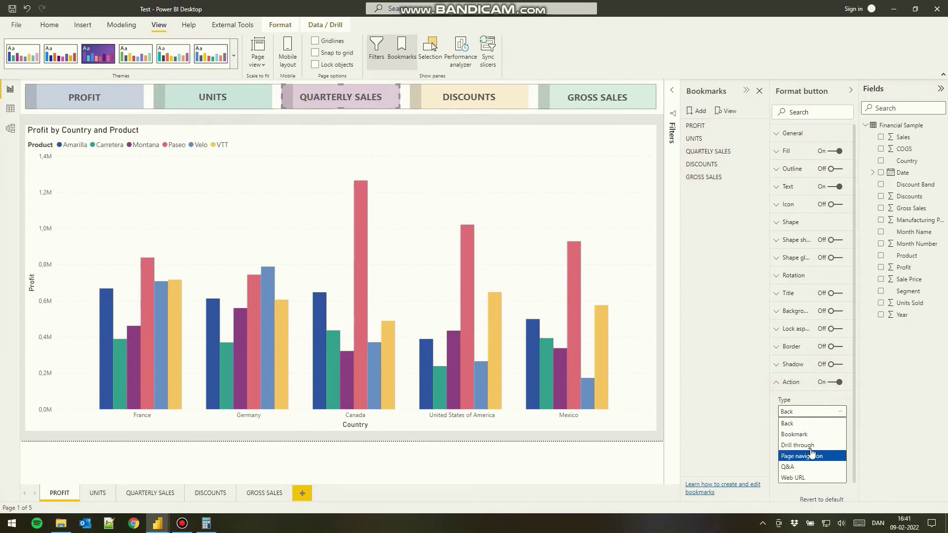
pyautogui.click(810, 435)
pyautogui.click(810, 444)
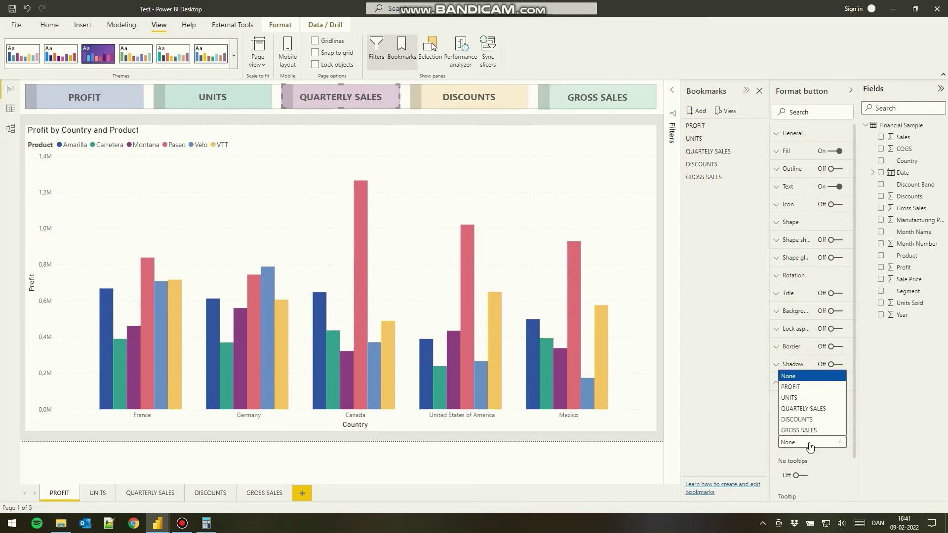
pyautogui.click(807, 408)
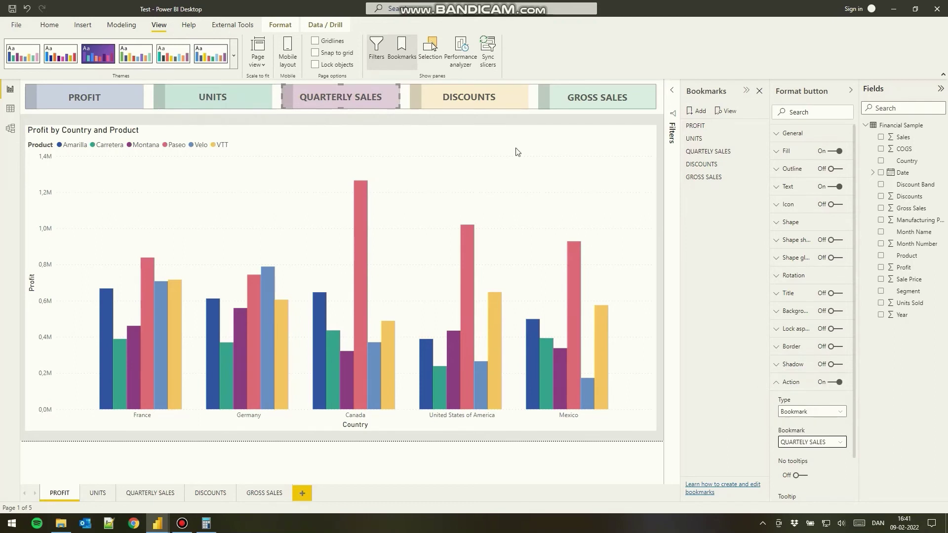
# Enable the DISCOUNTS button's action with type Bookmark and link it to the DISCOUNTS bookmark.
pyautogui.click(461, 96)
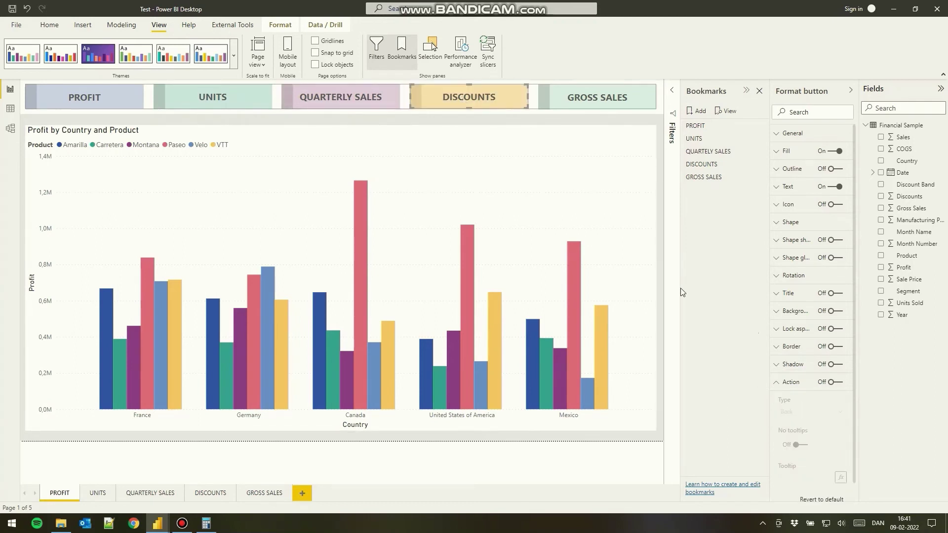
pyautogui.click(838, 383)
pyautogui.click(813, 412)
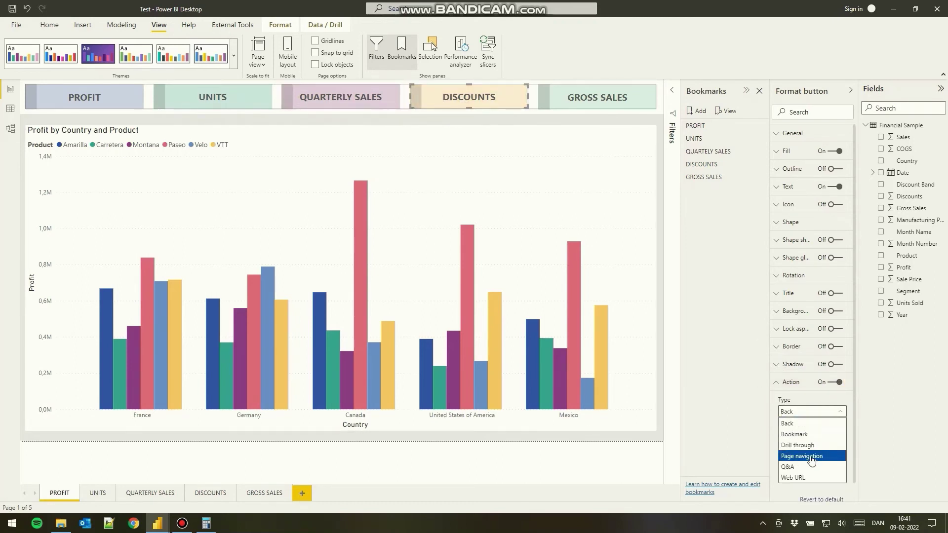
pyautogui.click(808, 434)
pyautogui.click(808, 443)
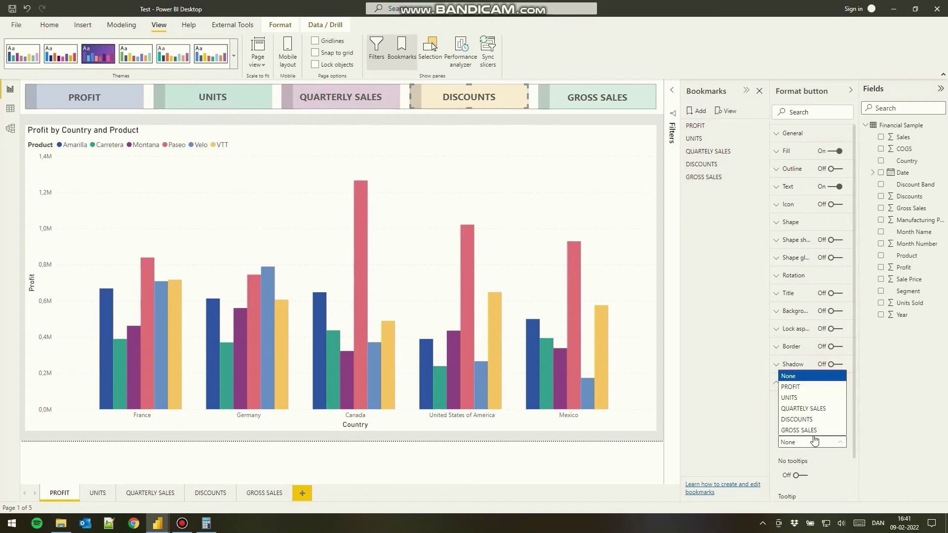
pyautogui.click(809, 419)
# Enable the GROSS SALES button's action with type Bookmark, link it to the GROSS SALES bookmark and deselect the button.
pyautogui.click(591, 110)
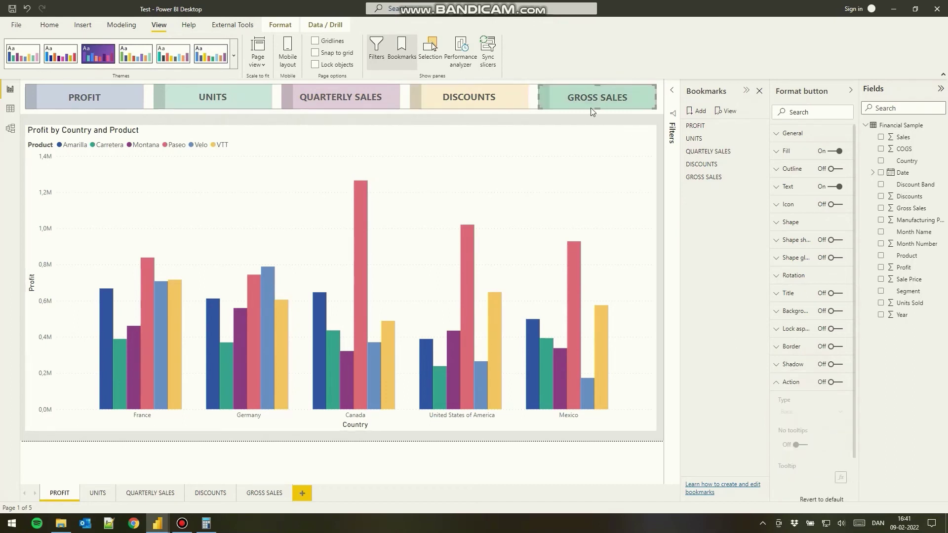
pyautogui.click(831, 383)
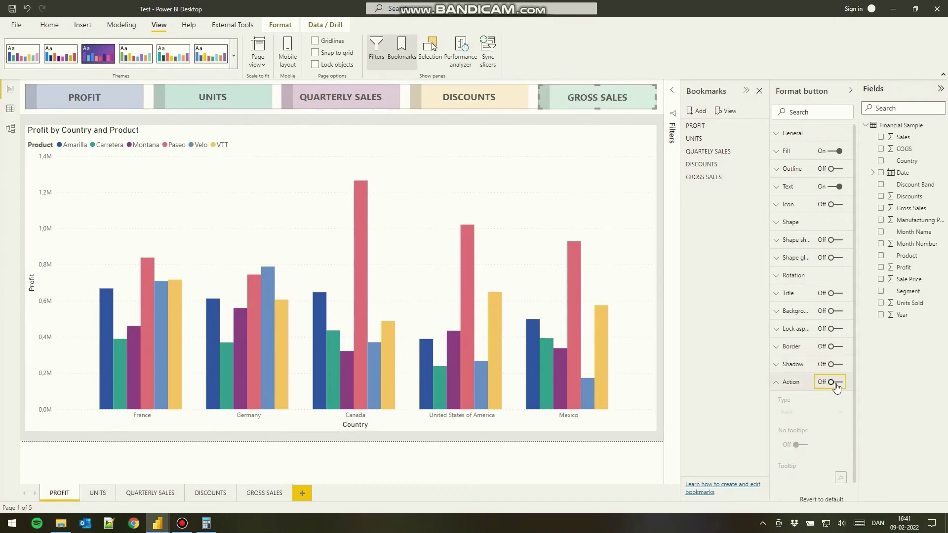
pyautogui.click(812, 412)
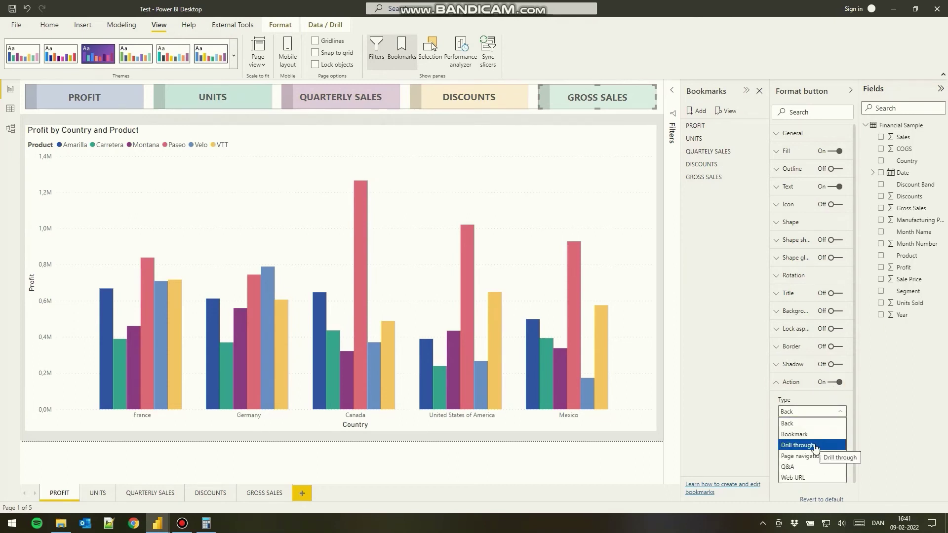
pyautogui.click(809, 434)
pyautogui.click(808, 443)
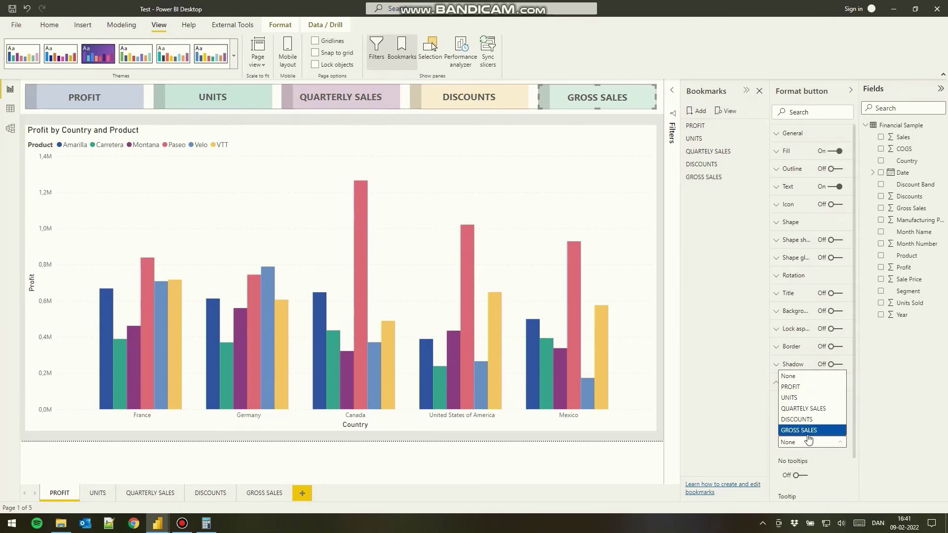
pyautogui.click(805, 431)
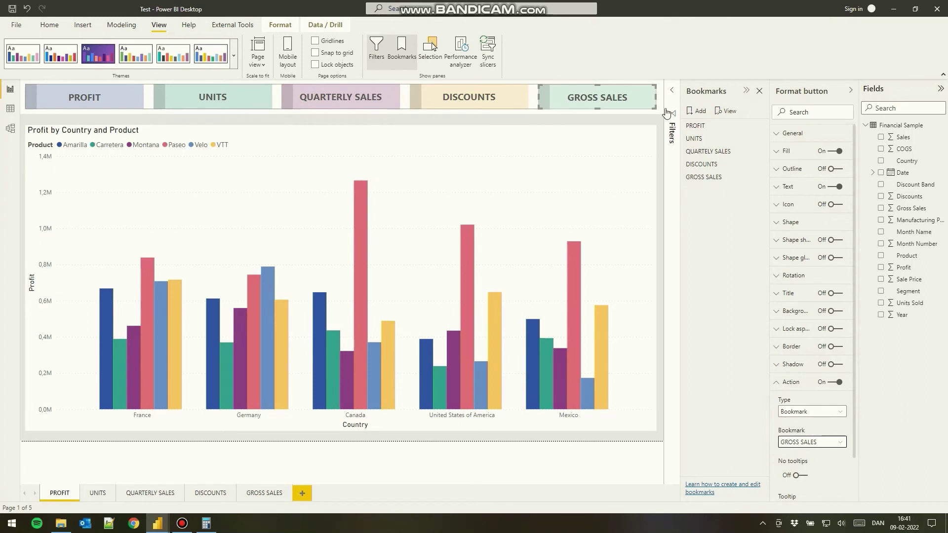
pyautogui.click(588, 114)
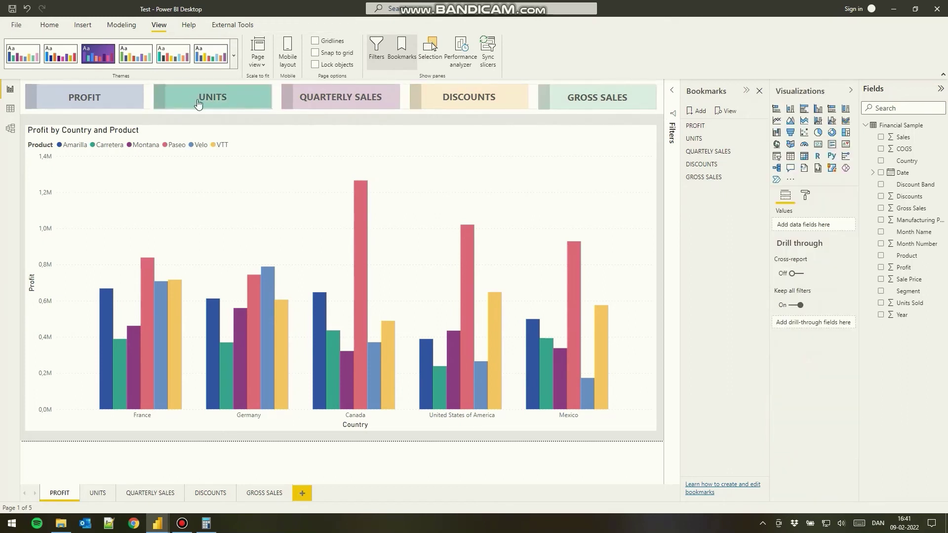
# Copy the grouped navigation buttons from the PROFIT page and paste them onto the UNITS, QUARTERLY SALES, DISCOUNTS and GROSS SALES pages.
pyautogui.click(128, 97)
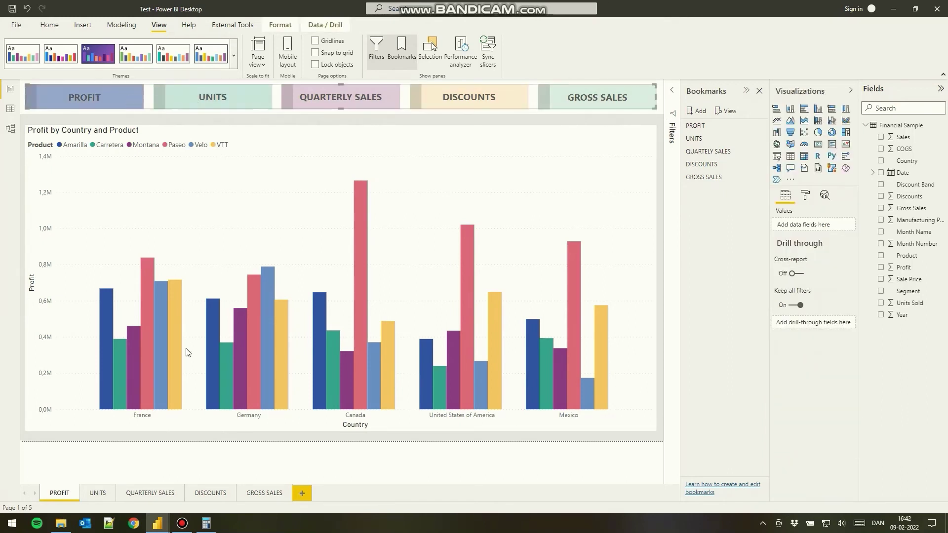
pyautogui.click(99, 493)
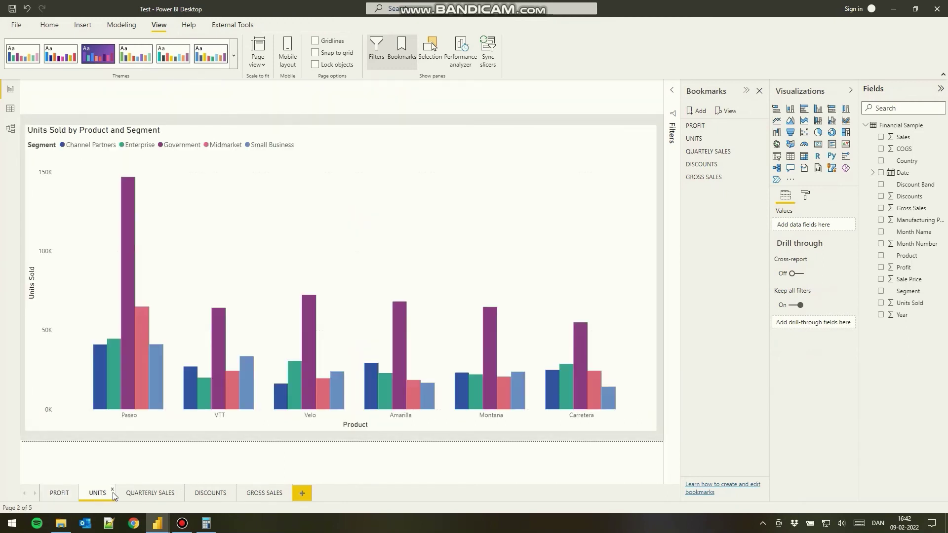
pyautogui.click(156, 495)
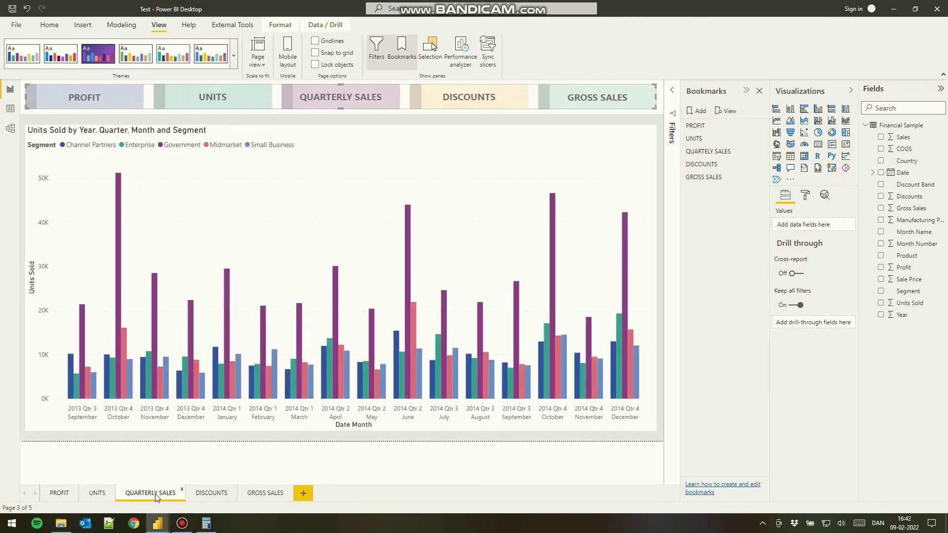
pyautogui.click(210, 500)
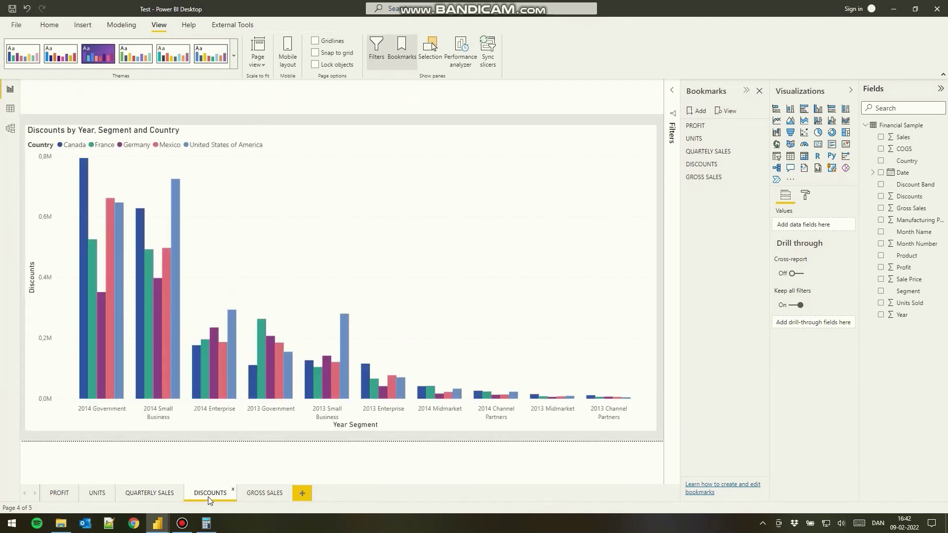
pyautogui.click(262, 493)
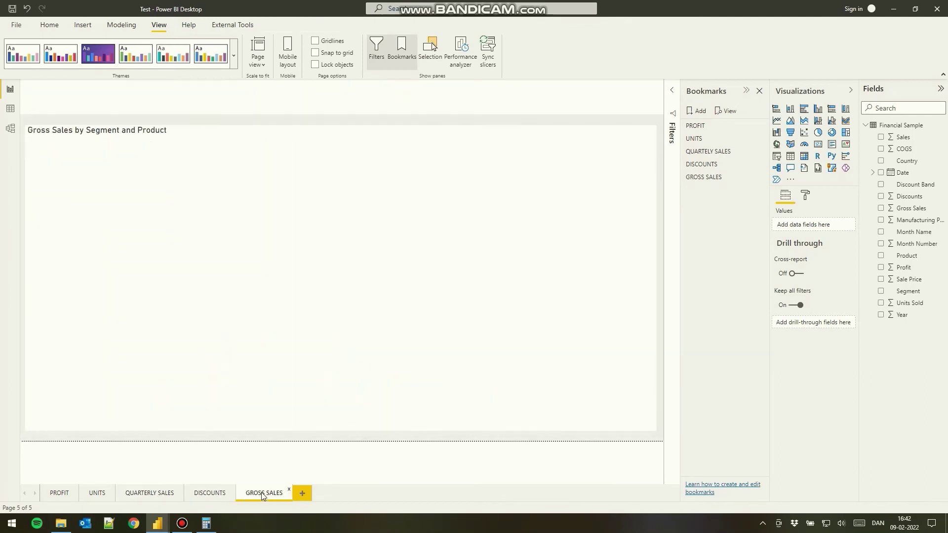
pyautogui.click(390, 441)
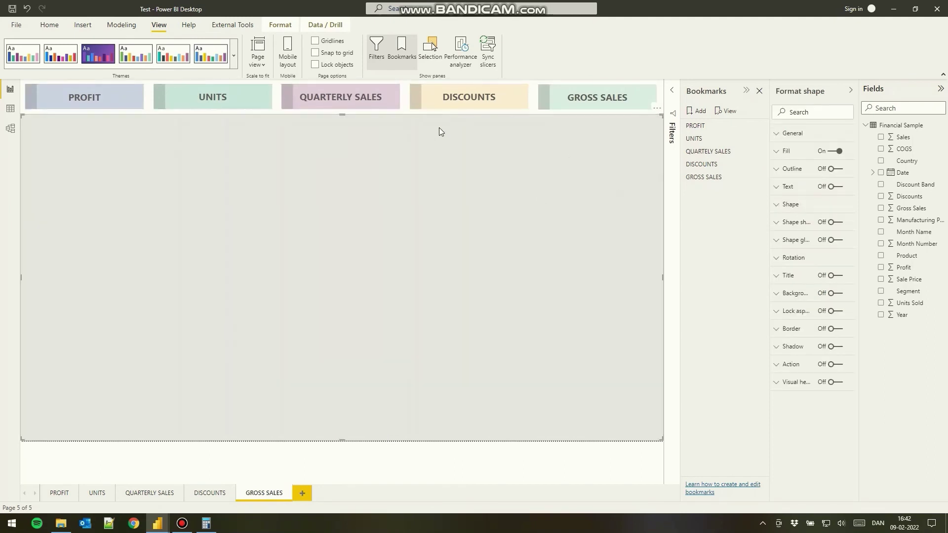
pyautogui.click(398, 459)
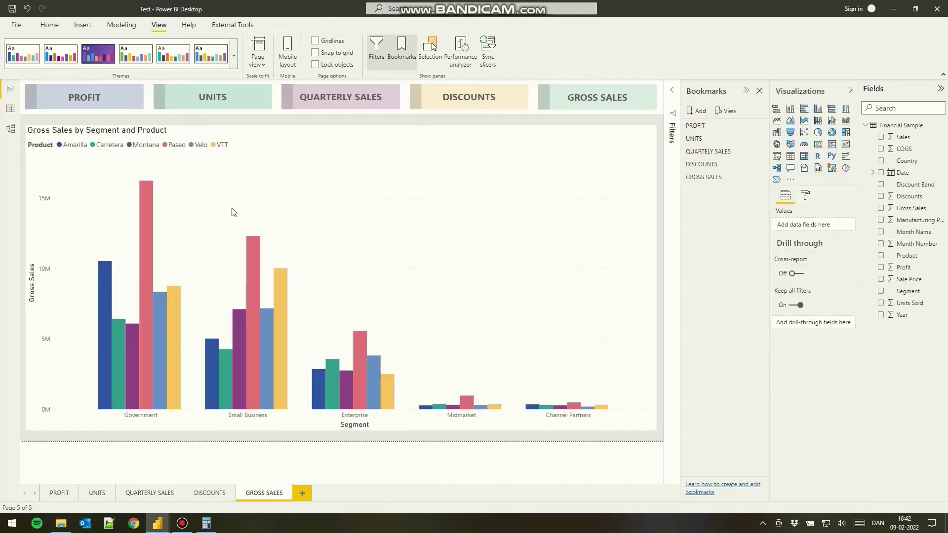
# Test the navigation by following the UNITS, QUARTERLY SALES, PROFIT, DISCOUNTS and GROSS SALES button links in turn.
pyautogui.keyDown('ctrl'); pyautogui.click(218, 99); pyautogui.keyUp('ctrl')
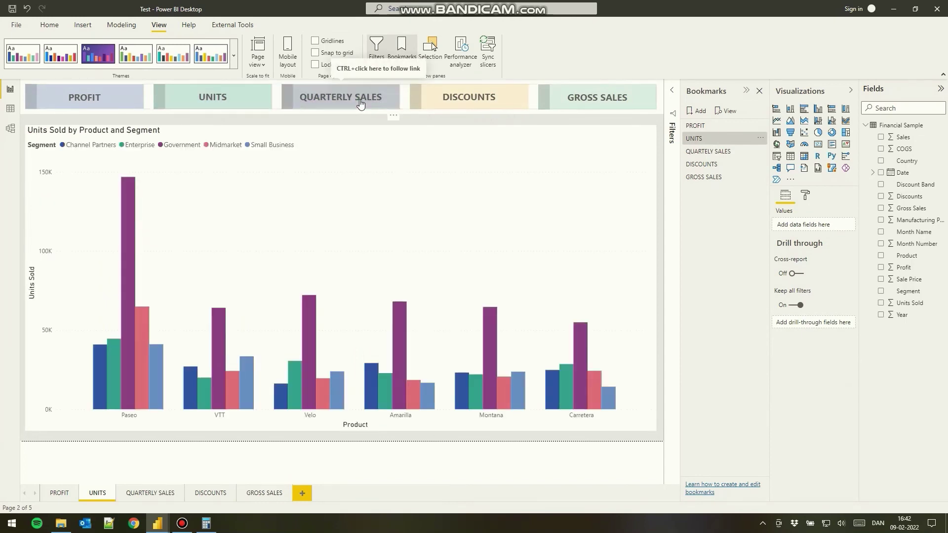
pyautogui.keyDown('ctrl'); pyautogui.click(361, 103); pyautogui.keyUp('ctrl')
pyautogui.keyDown('ctrl'); pyautogui.click(109, 101); pyautogui.keyUp('ctrl')
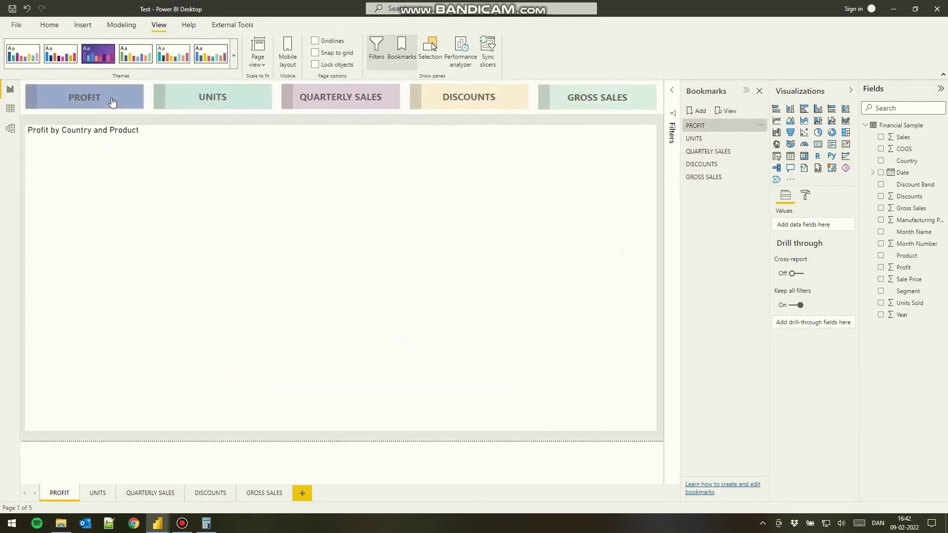
pyautogui.keyDown('ctrl'); pyautogui.click(445, 102); pyautogui.keyUp('ctrl')
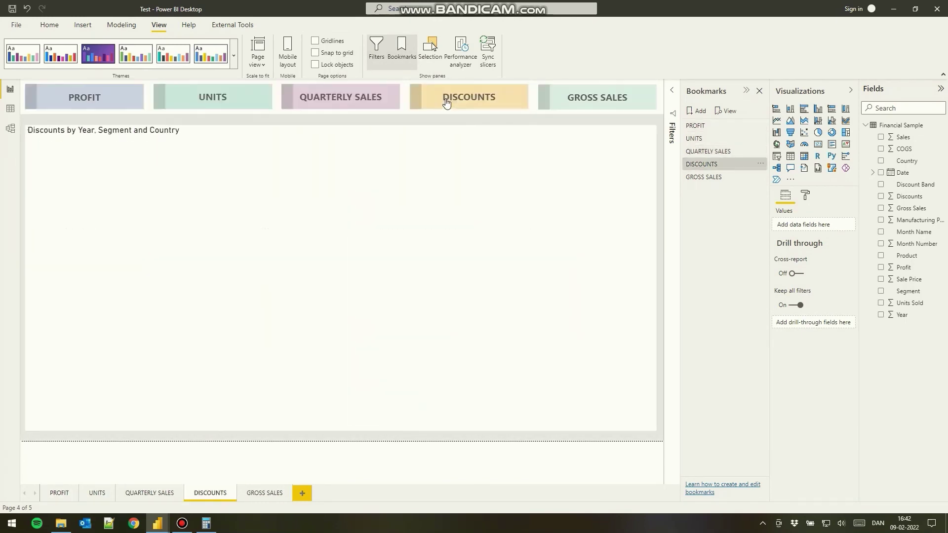
pyautogui.keyDown('ctrl'); pyautogui.click(585, 105); pyautogui.keyUp('ctrl')
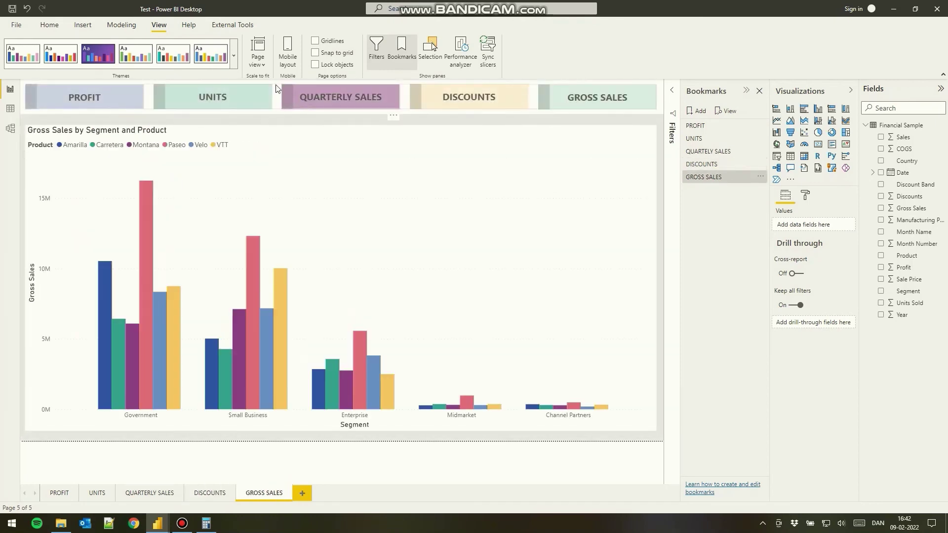
# Try out several of the built-in Power BI themes on the report.
pyautogui.click(233, 55)
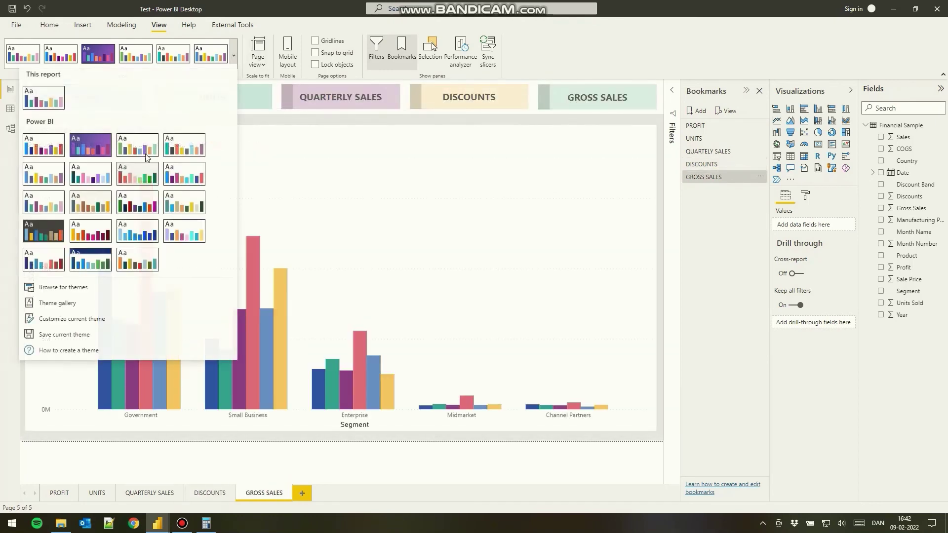
pyautogui.click(97, 212)
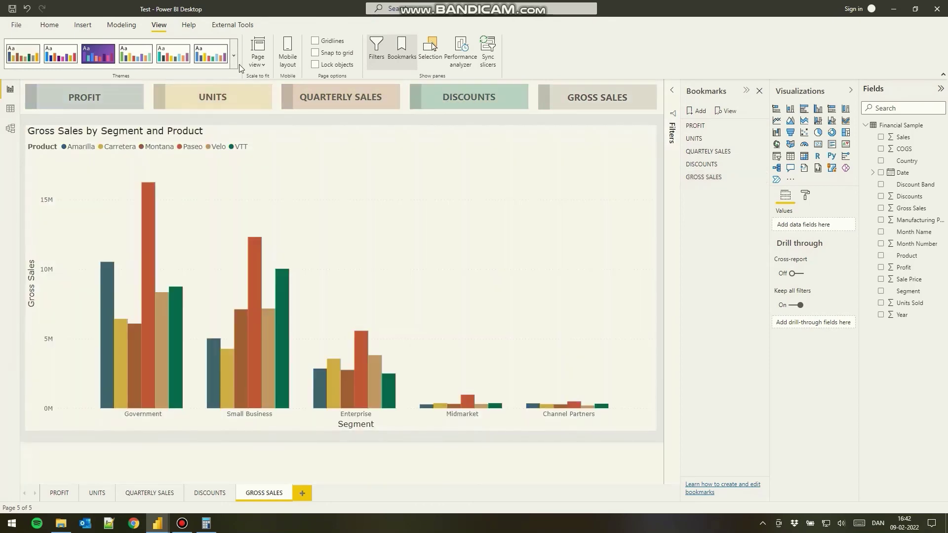
pyautogui.click(234, 56)
pyautogui.click(144, 205)
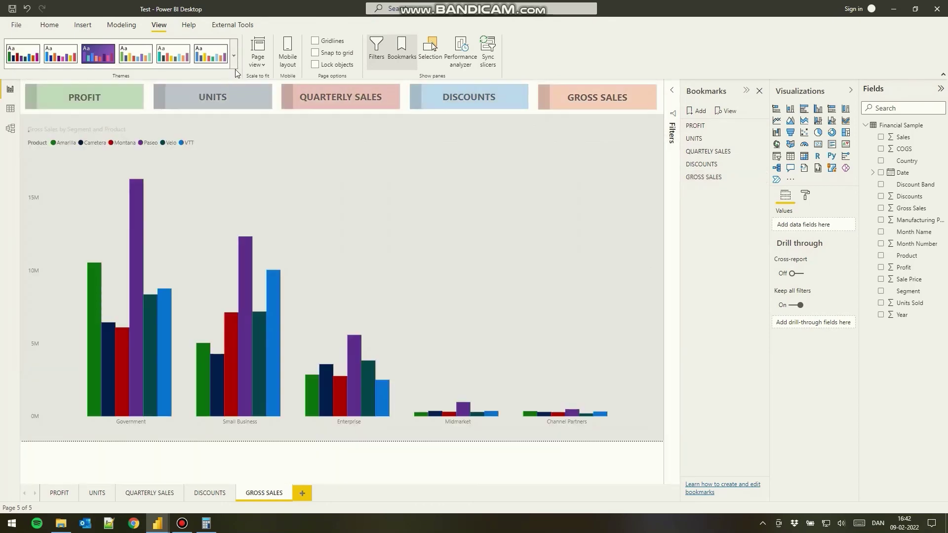
pyautogui.click(234, 55)
pyautogui.click(43, 210)
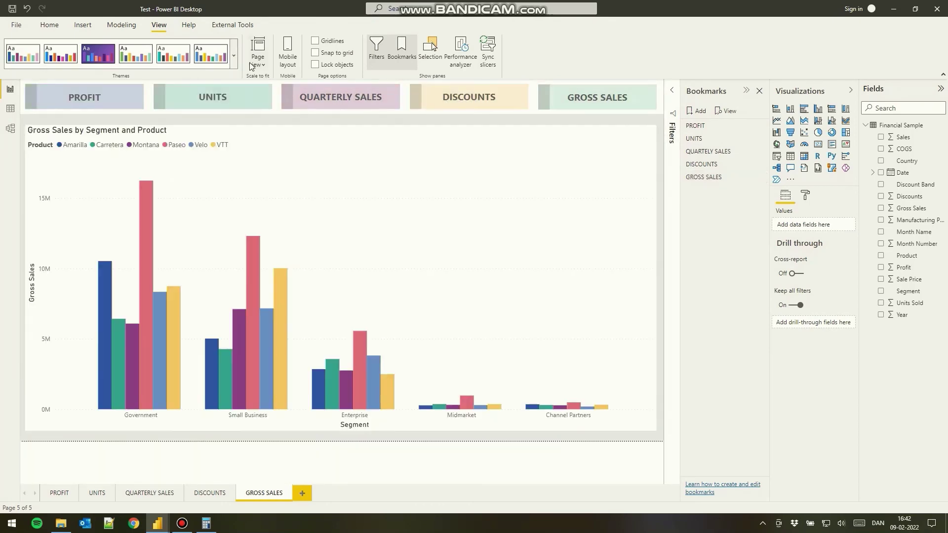
pyautogui.click(234, 56)
pyautogui.click(184, 157)
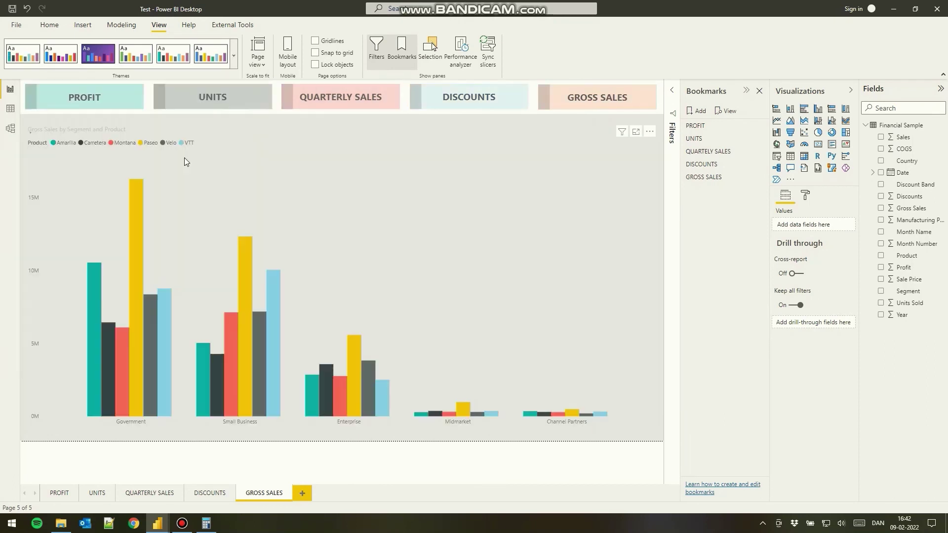
pyautogui.click(234, 56)
pyautogui.click(188, 240)
# Apply the first built-in Power BI theme, with the light blue, navy and orange palette, to the report.
pyautogui.click(234, 56)
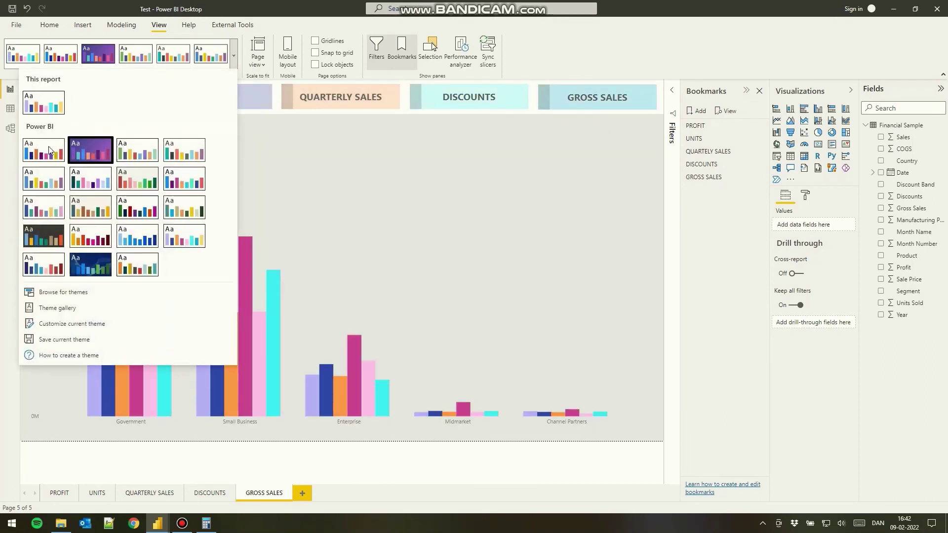
pyautogui.click(49, 150)
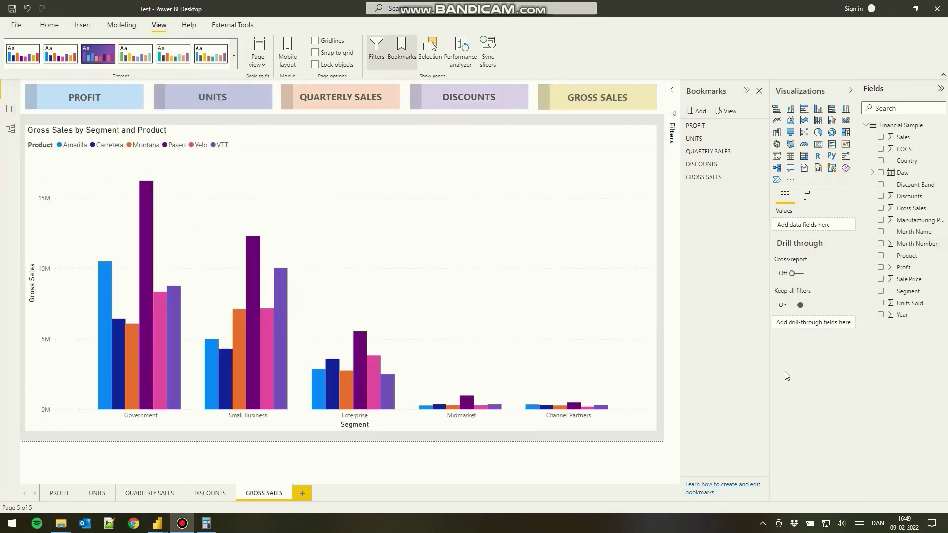
# Hide the UNITS, QUARTERLY SALES, DISCOUNTS and GROSS SALES pages, leaving only the PROFIT page unhidden.
pyautogui.rightClick(96, 492)
pyautogui.press('Escape')
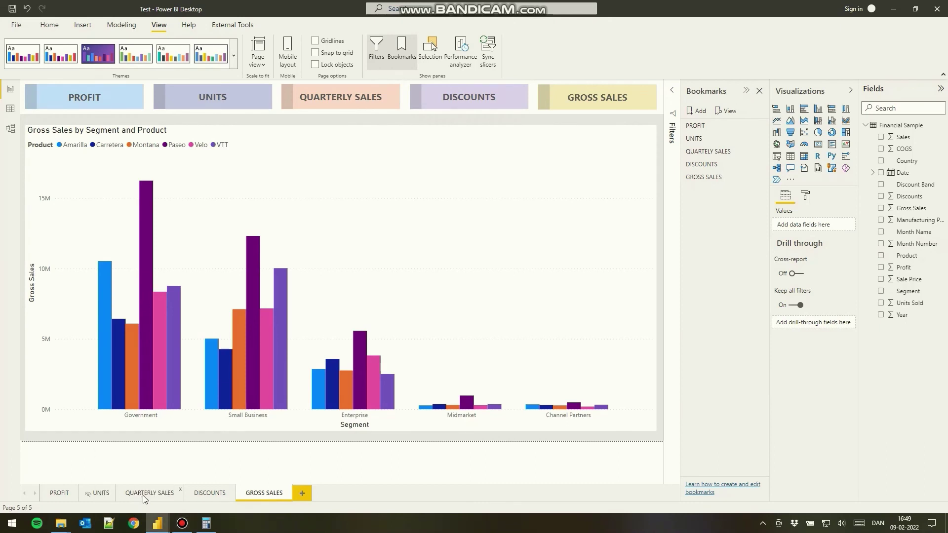
pyautogui.rightClick(142, 496)
pyautogui.click(197, 488)
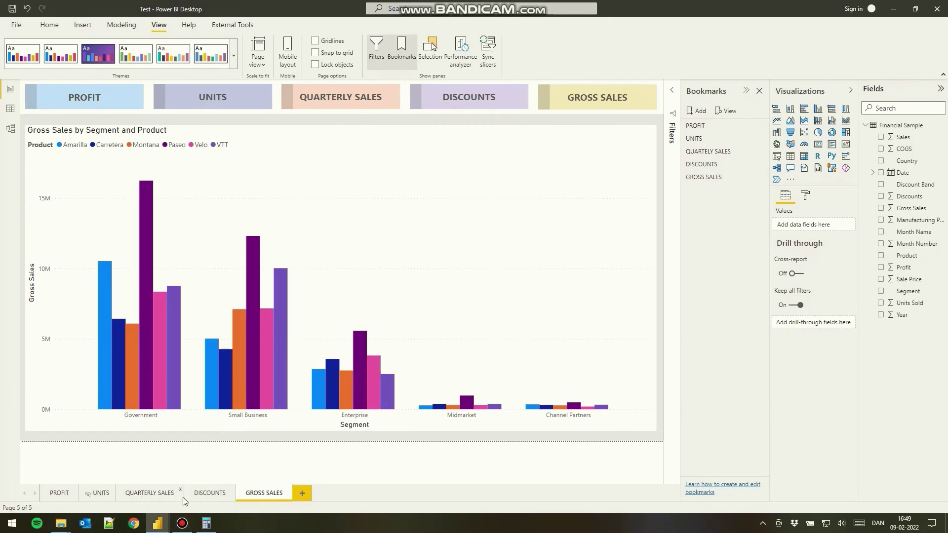
pyautogui.rightClick(208, 498)
pyautogui.click(265, 495)
pyautogui.rightClick(266, 496)
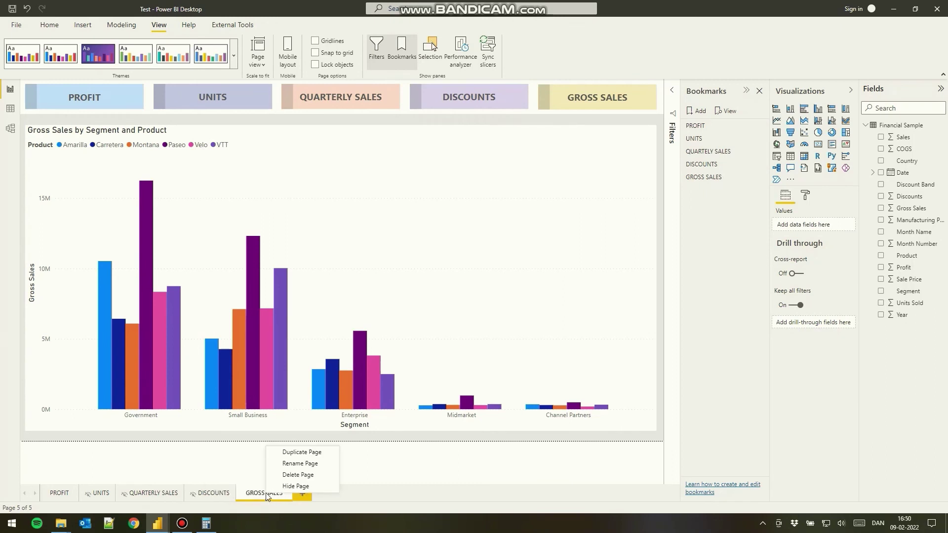
pyautogui.press('Escape')
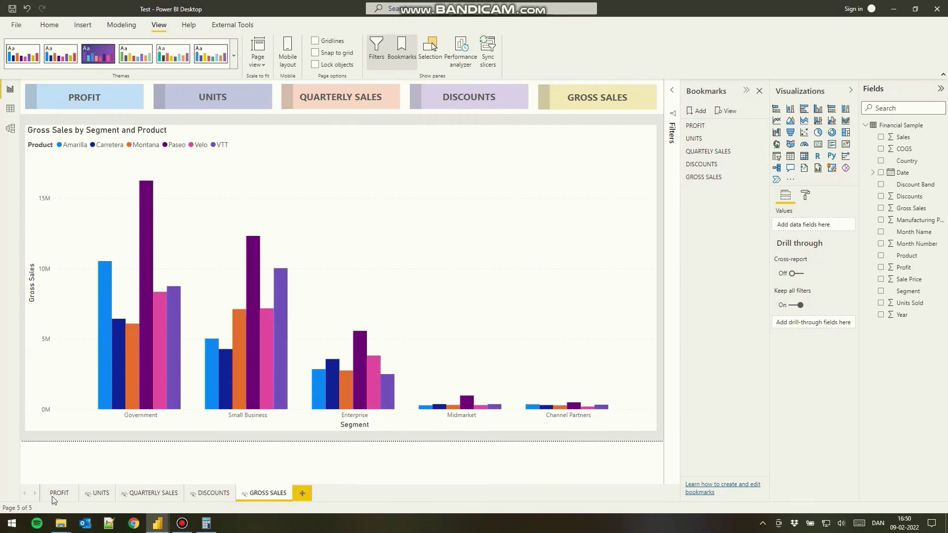
# Go to the PROFIT page, close the Bookmarks pane and collapse the Visualizations and Fields panes.
pyautogui.click(54, 498)
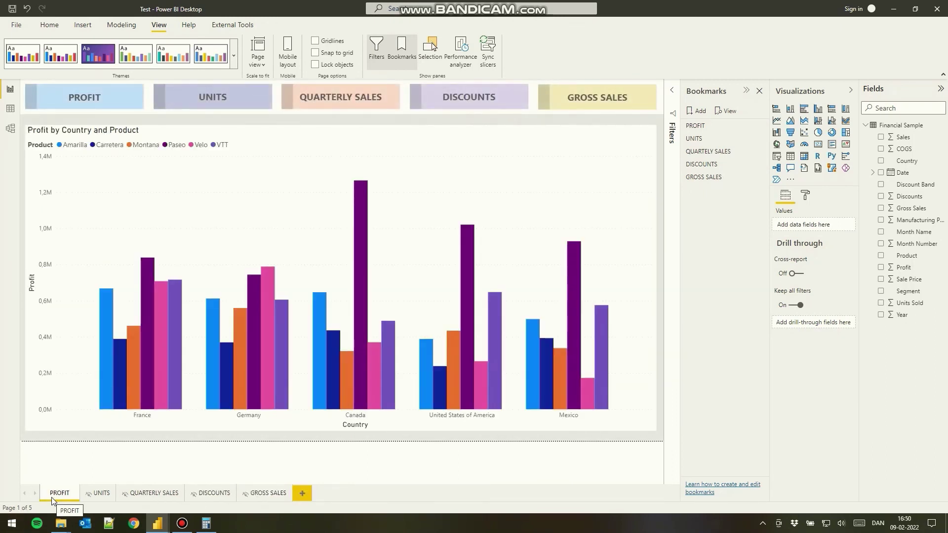
pyautogui.click(759, 91)
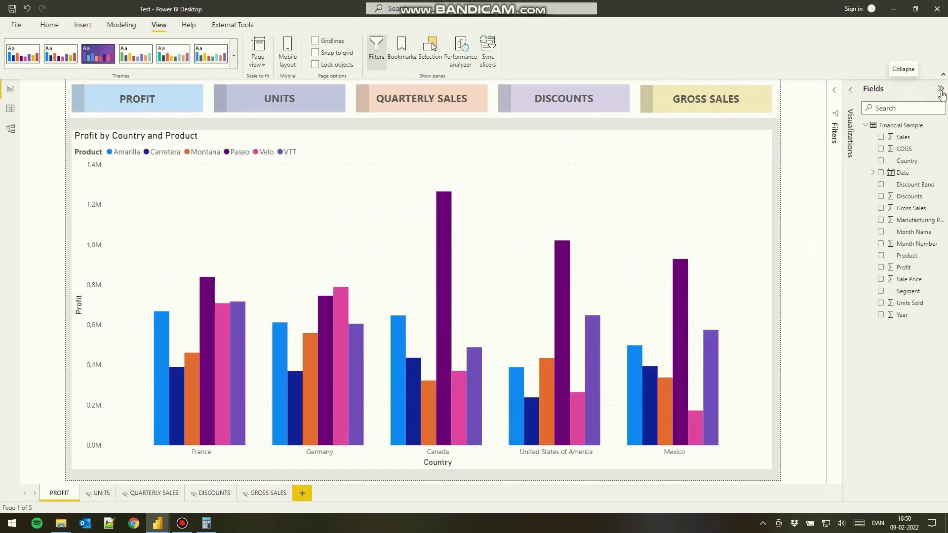
pyautogui.click(940, 90)
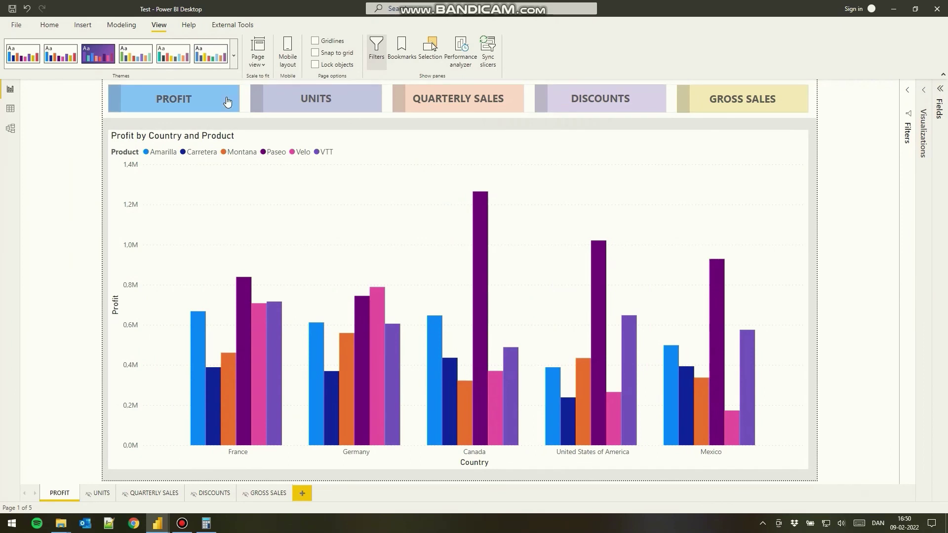
# Test the buttons with the pages hidden by following UNITS, QUARTERLY SALES, DISCOUNTS and GROSS SALES, ending on PROFIT.
pyautogui.keyDown('ctrl'); pyautogui.click(282, 109); pyautogui.keyUp('ctrl')
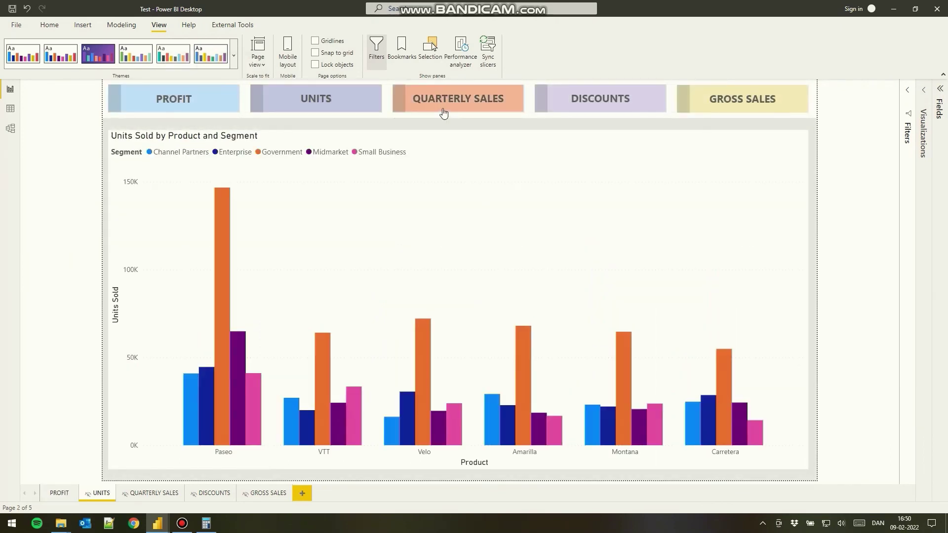
pyautogui.keyDown('ctrl'); pyautogui.click(443, 109); pyautogui.keyUp('ctrl')
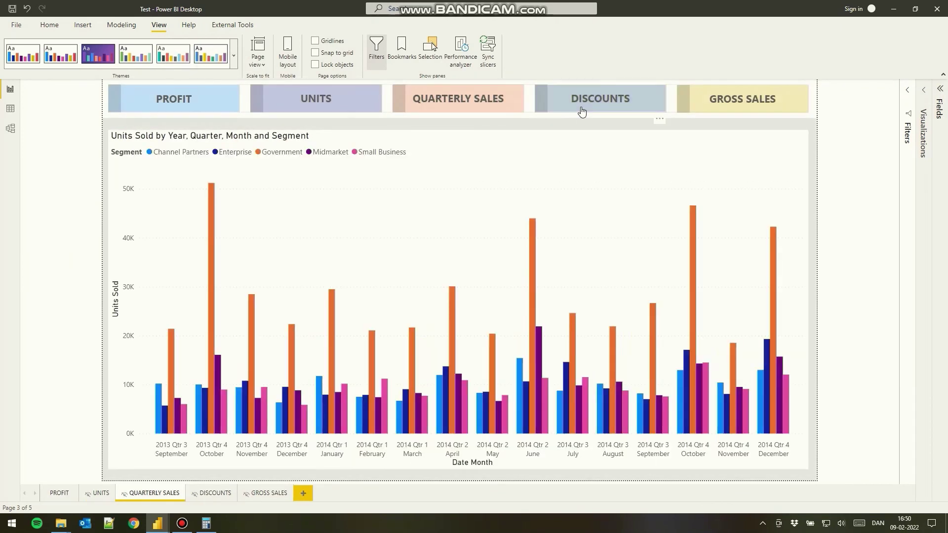
pyautogui.keyDown('ctrl'); pyautogui.click(581, 112); pyautogui.keyUp('ctrl')
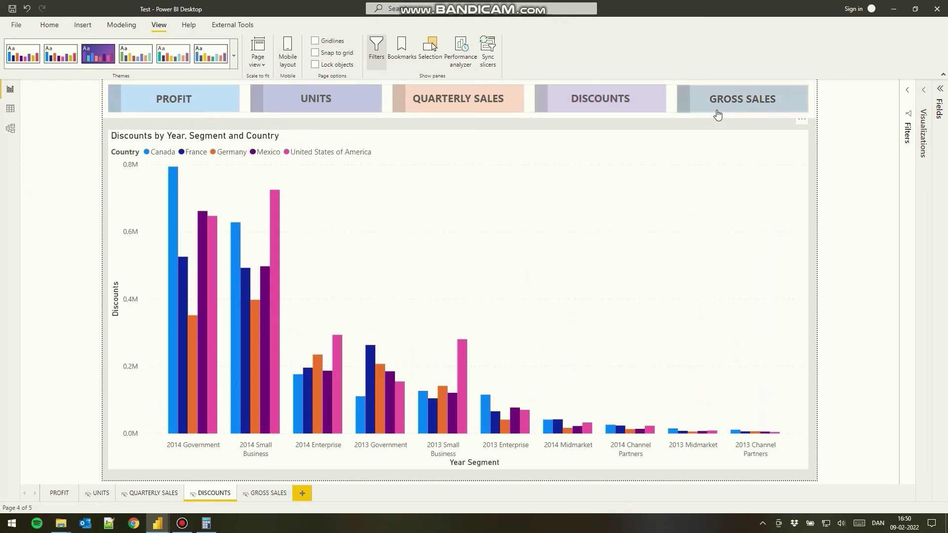
pyautogui.keyDown('ctrl'); pyautogui.click(717, 114); pyautogui.keyUp('ctrl')
pyautogui.keyDown('ctrl'); pyautogui.click(210, 102); pyautogui.keyUp('ctrl')
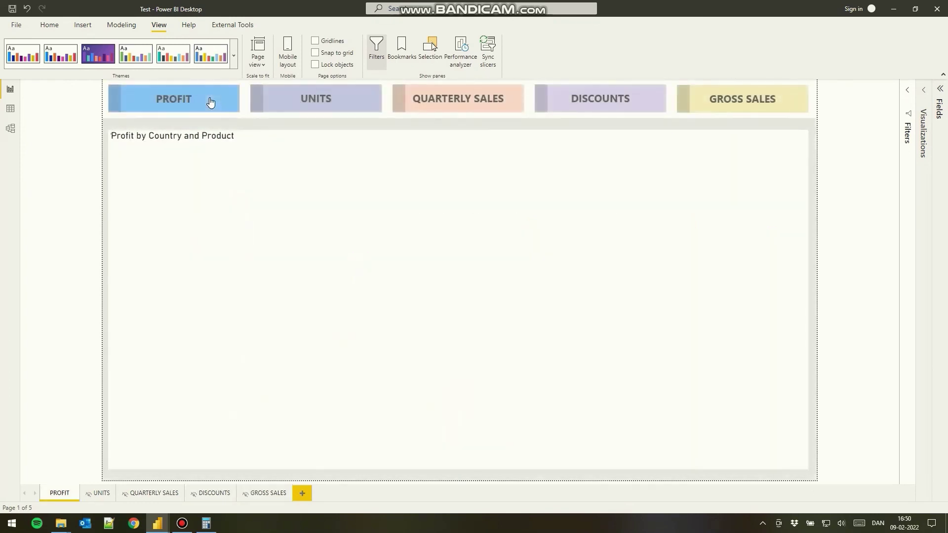